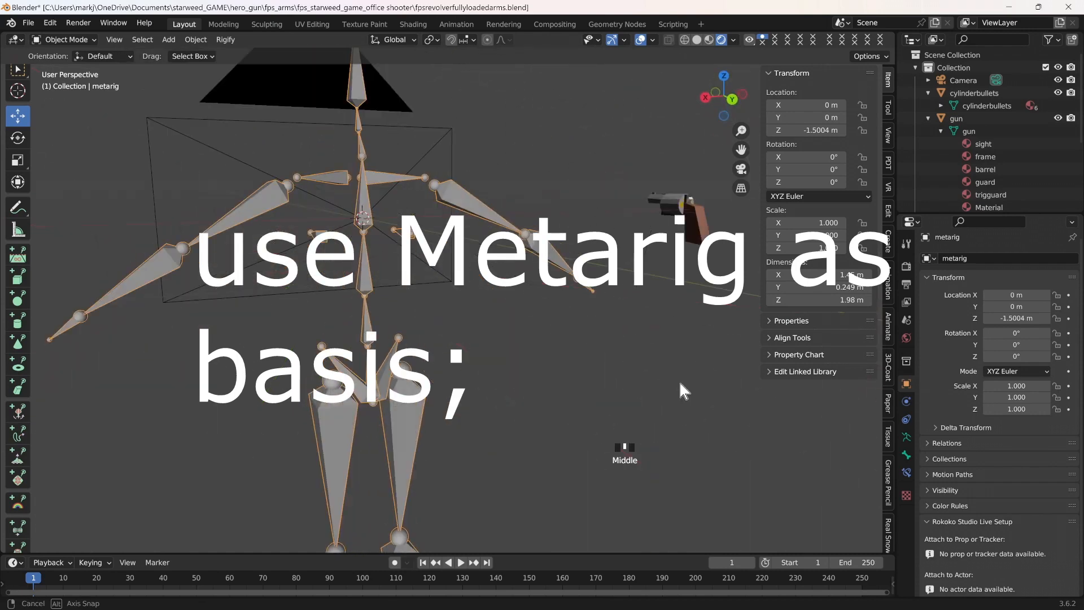
Examine the metarig's lower spine bones in Pose Mode, including the bone properties.
click(79, 82)
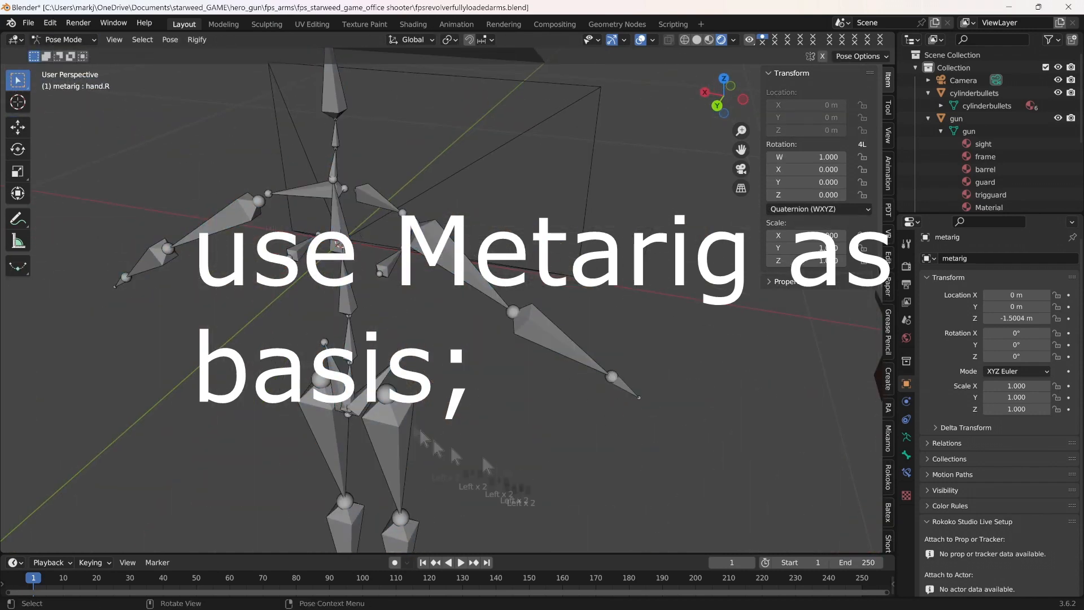
click(349, 389)
click(906, 455)
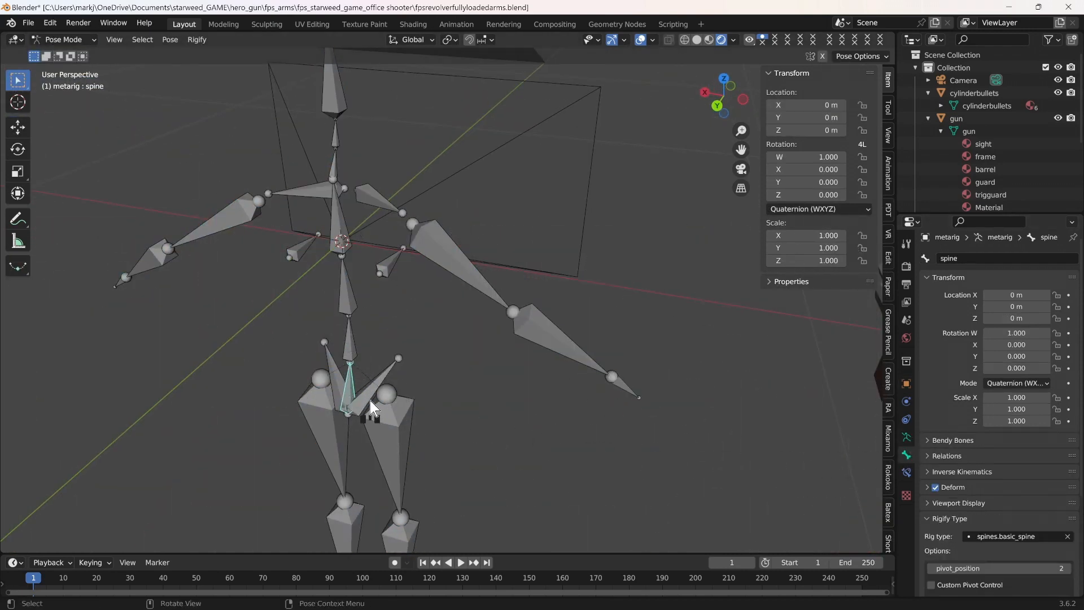
click(347, 347)
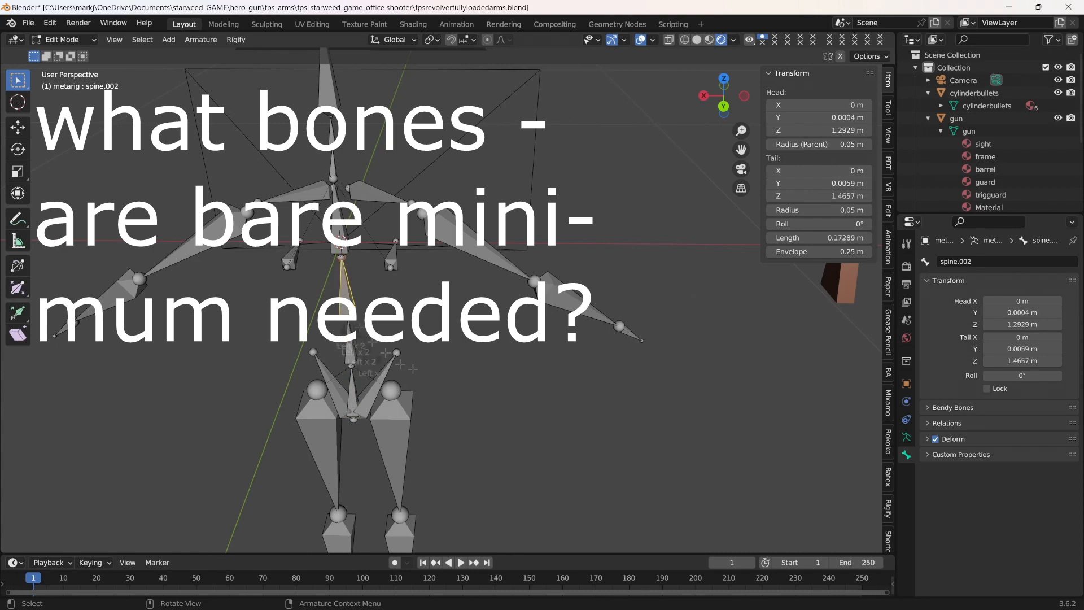
Delete the metarig's lowest spine bone together with the pelvis, leg and foot bones in Edit Mode.
scroll(412, 369, down, 2)
drag(327, 343, 493, 559)
scroll(484, 434, down, 1)
right_click(387, 385)
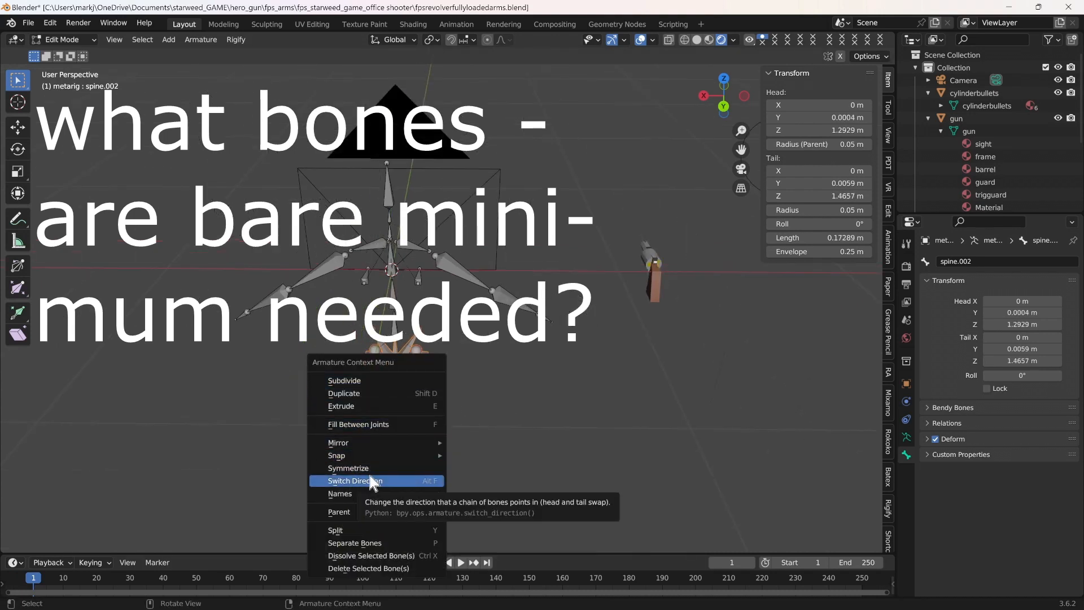
click(396, 543)
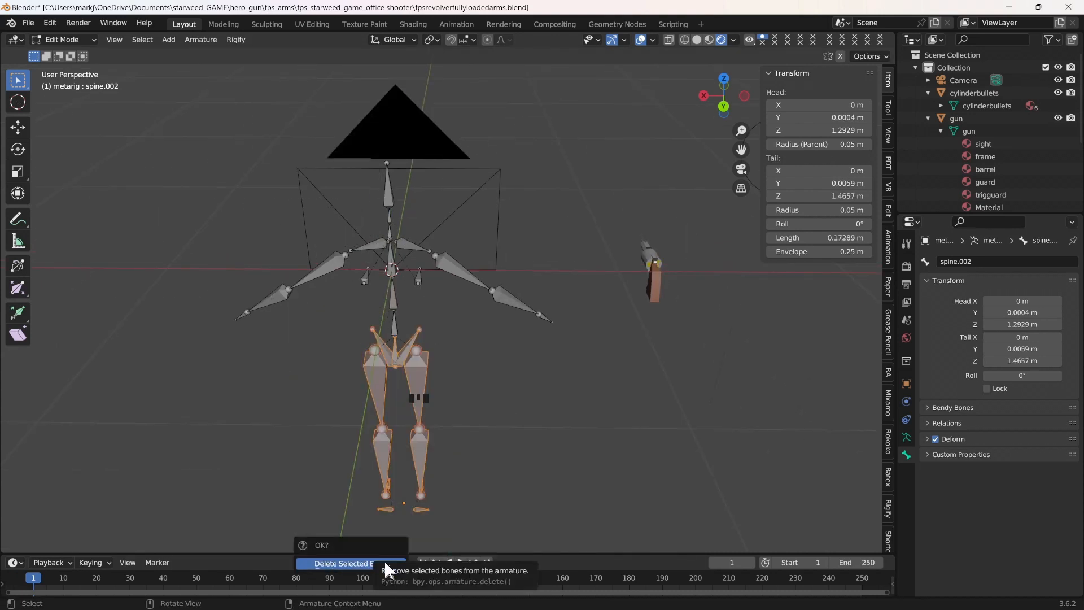
click(385, 562)
scroll(481, 422, up, 2)
scroll(489, 413, up, 2)
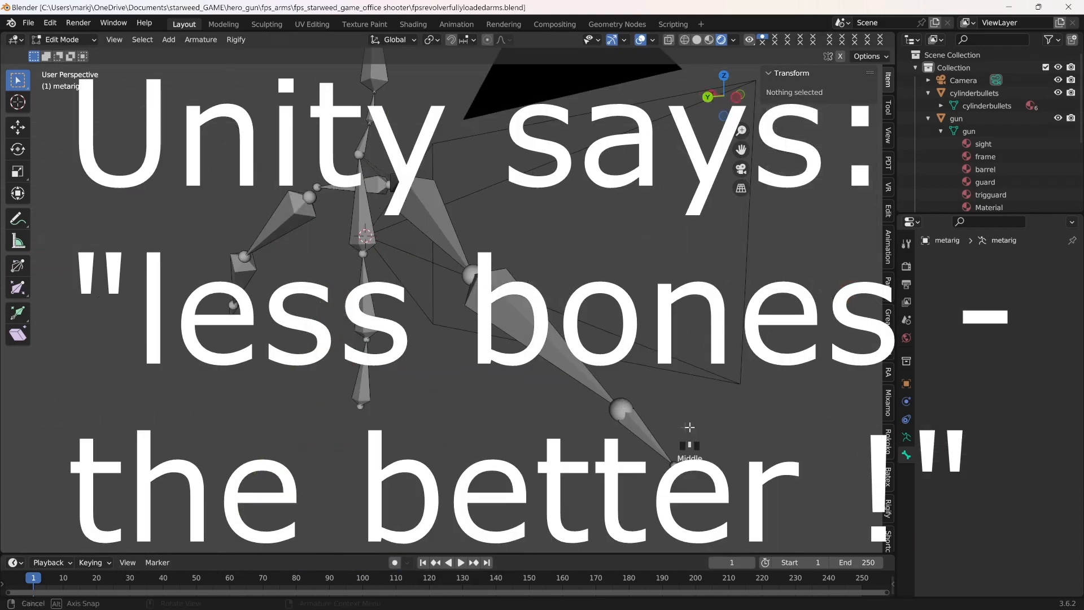
Return the reduced metarig to Object Mode.
middle_drag(689, 428, 666, 435)
click(541, 496)
click(52, 24)
click(70, 55)
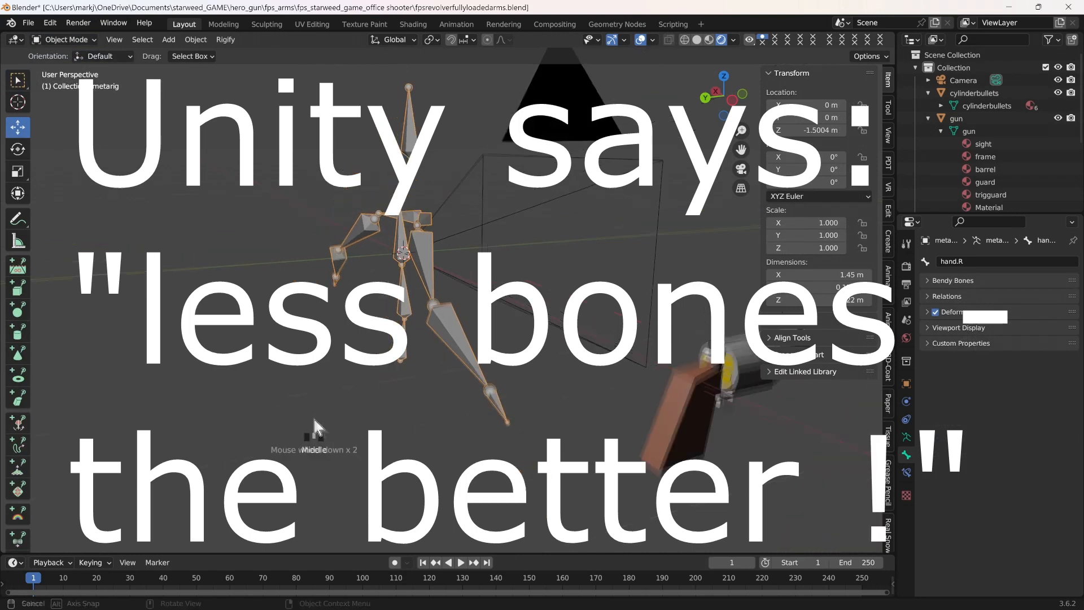
click(49, 23)
mouse_move(28, 23)
middle_drag(282, 395, 356, 409)
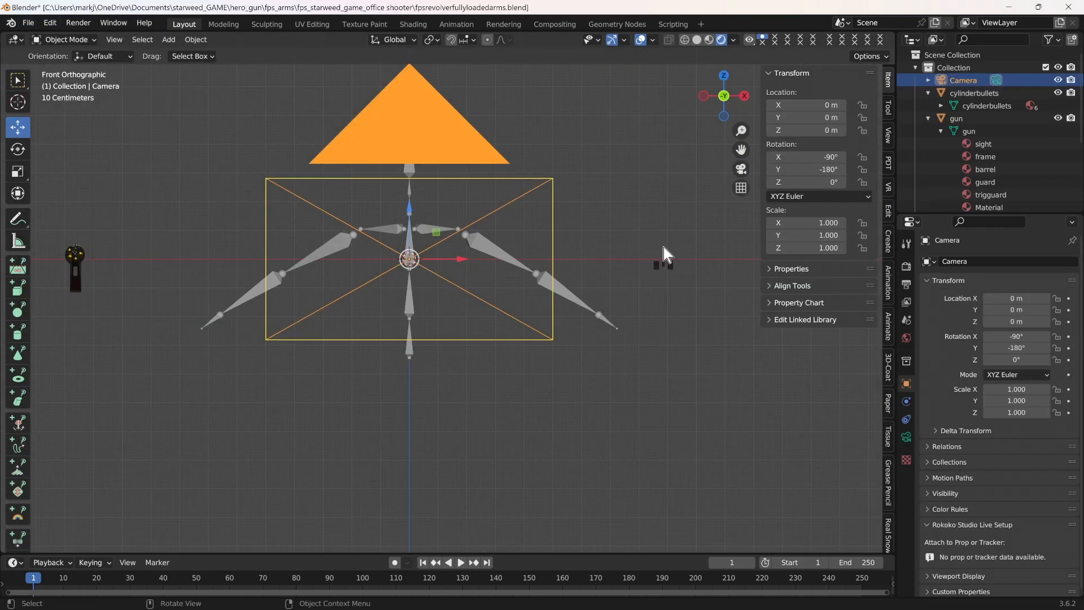
Raise the camera to head height at 0.3 m on Z and shift it about -0.036 m along Y.
middle_drag(662, 254, 552, 266)
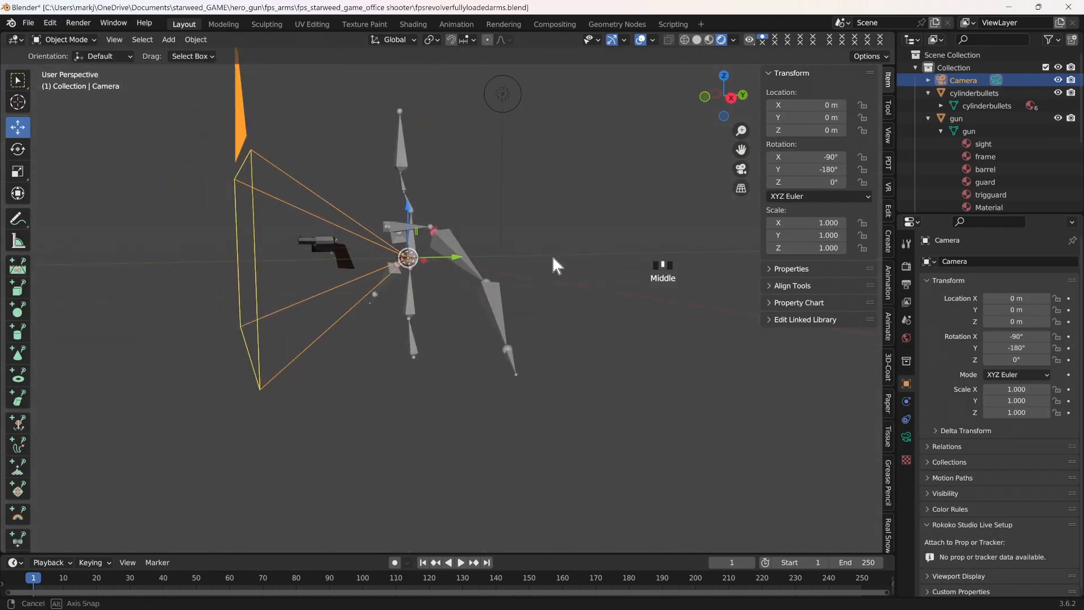
drag(1015, 321, 1042, 321)
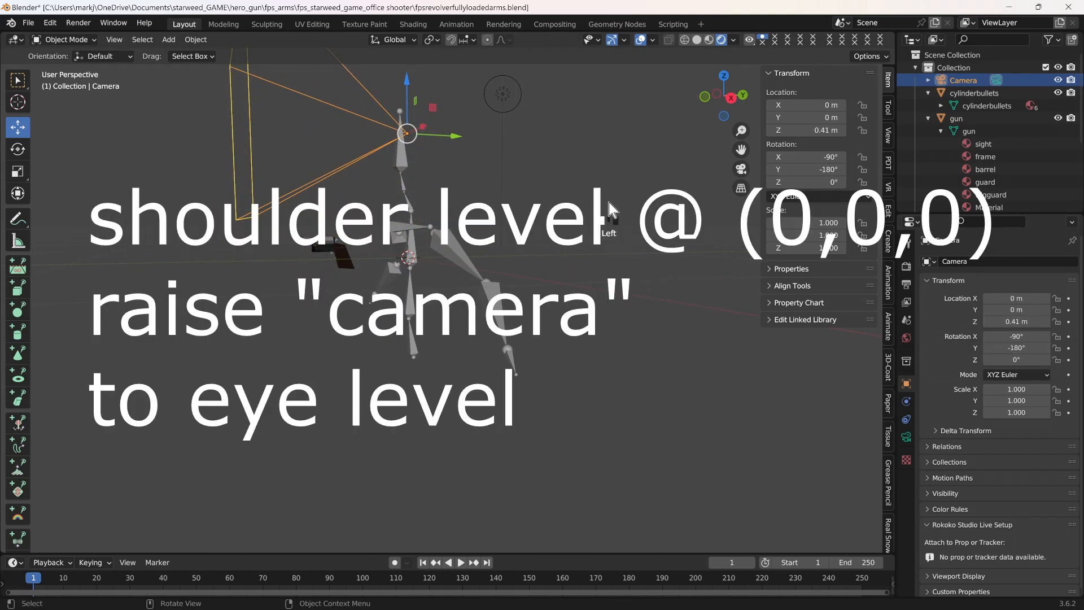
middle_drag(610, 206, 626, 234)
mouse_move(741, 150)
mouse_down()
mouse_move(750, 164)
mouse_move(741, 169)
mouse_up()
middle_drag(644, 258, 531, 270)
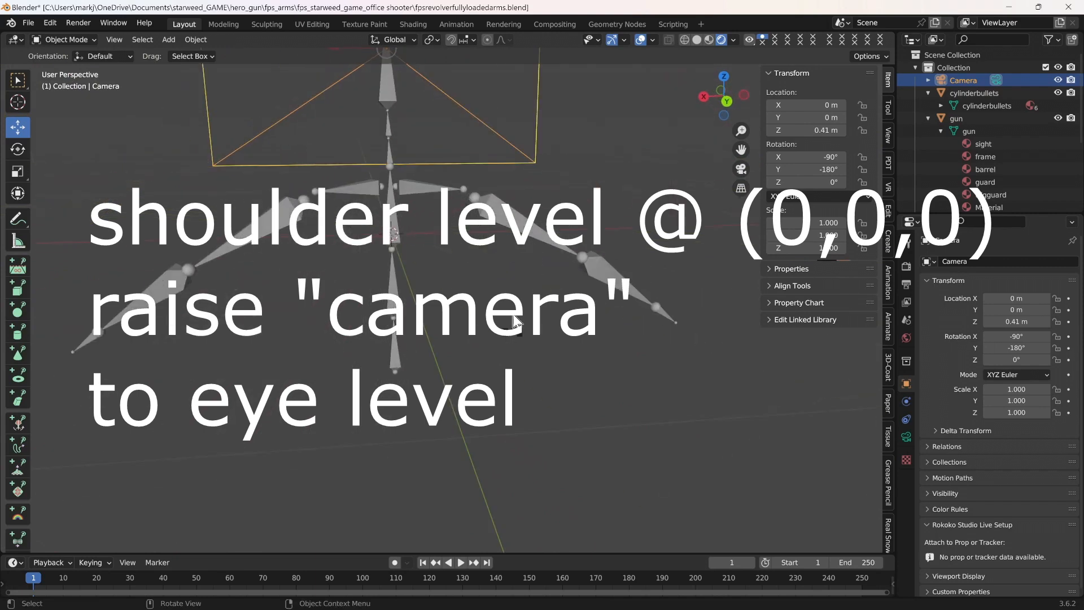
click(393, 189)
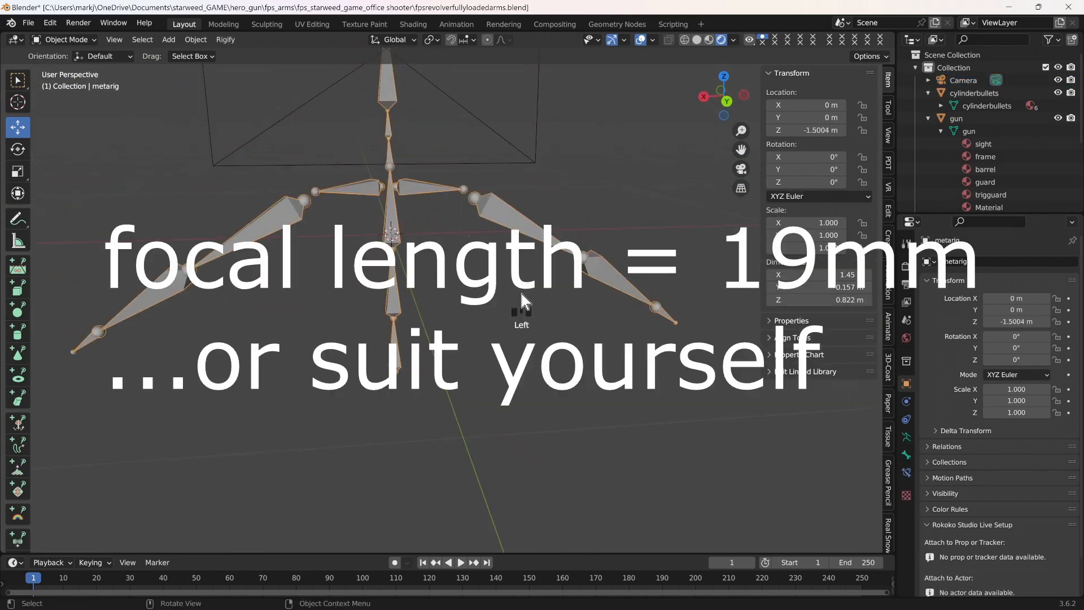
middle_drag(532, 330, 710, 351)
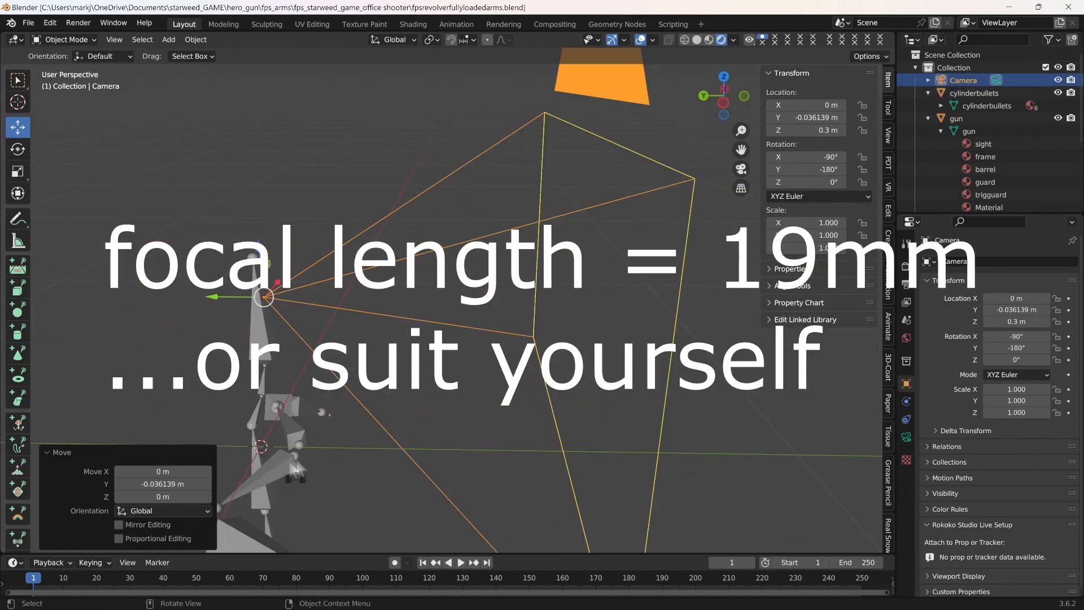
click(293, 469)
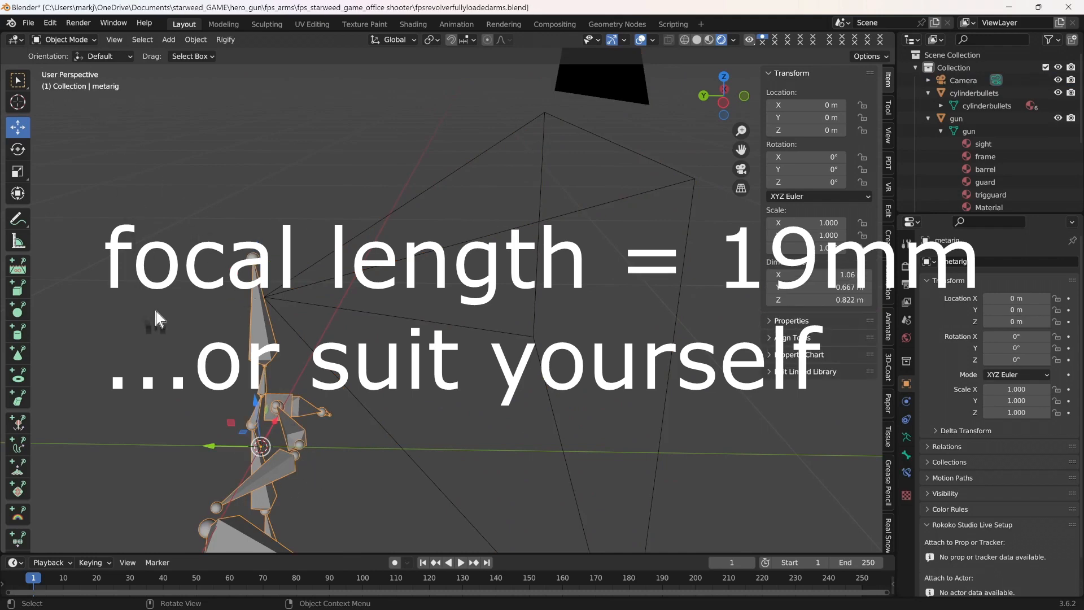
Switch the metarig to Pose Mode and rotate the right shoulder and upper arm bones to swing the arm forward.
middle_drag(159, 320, 293, 464)
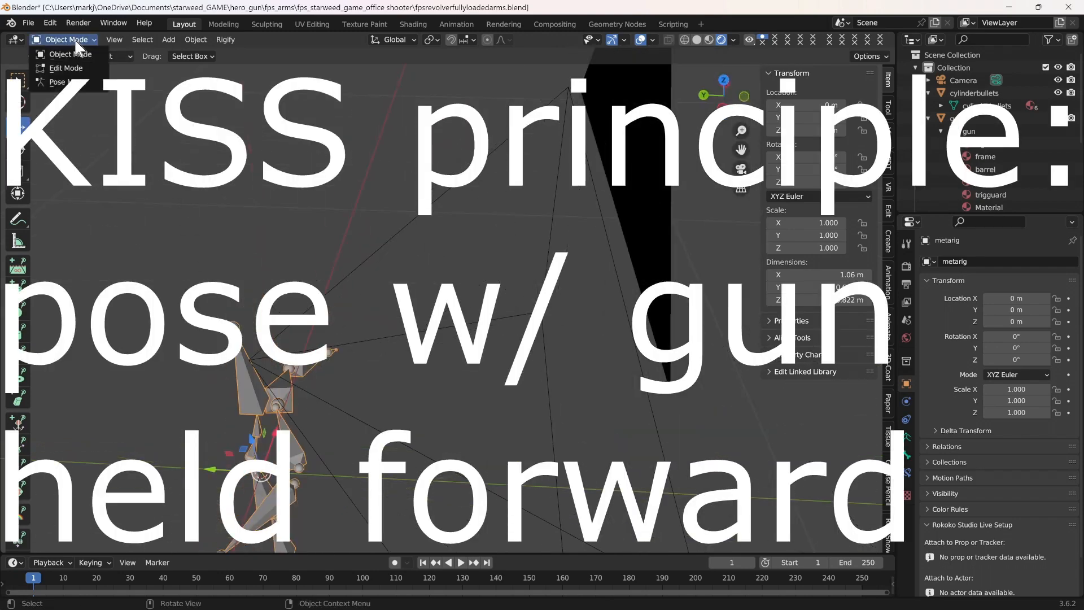
click(71, 83)
middle_drag(65, 398, 750, 155)
drag(744, 150, 678, 418)
click(224, 451)
drag(217, 446, 244, 457)
click(239, 351)
drag(293, 403, 281, 428)
Rotate the right forearm about -17.6° around the global Z axis and refine its bend to point forward.
middle_drag(686, 547, 685, 493)
click(451, 456)
drag(433, 494, 423, 504)
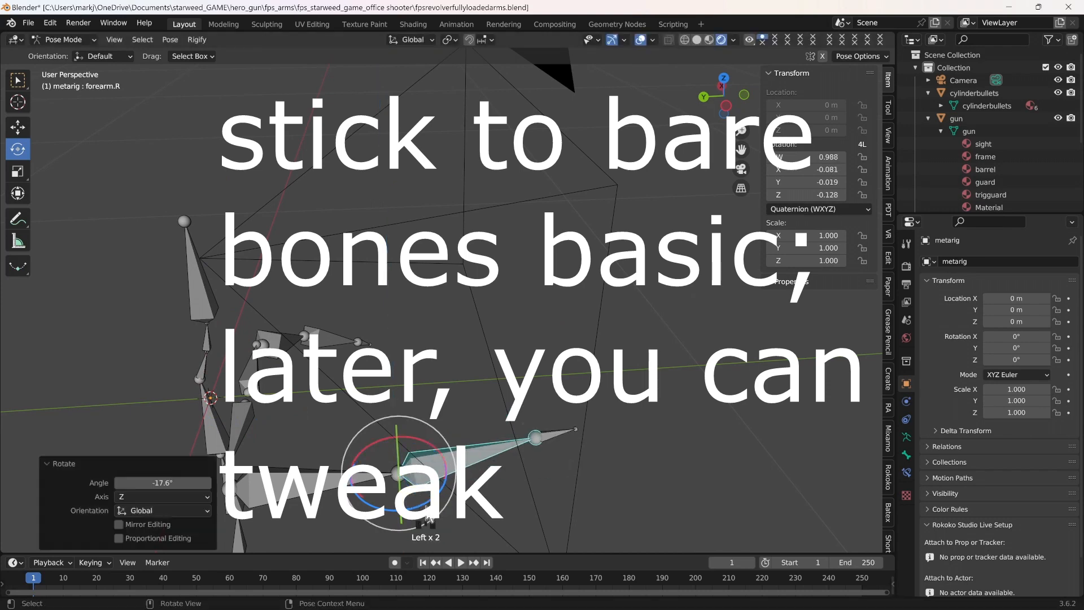
scroll(676, 480, down, 2)
middle_drag(675, 480, 762, 448)
drag(434, 444, 421, 457)
middle_drag(588, 432, 636, 455)
Rotate the remaining arm bones to refine the forward gun-holding pose.
click(422, 477)
drag(402, 490, 428, 496)
click(496, 404)
drag(473, 425, 450, 438)
scroll(596, 493, down, 2)
middle_drag(604, 448, 491, 437)
drag(450, 342, 699, 361)
drag(497, 401, 494, 401)
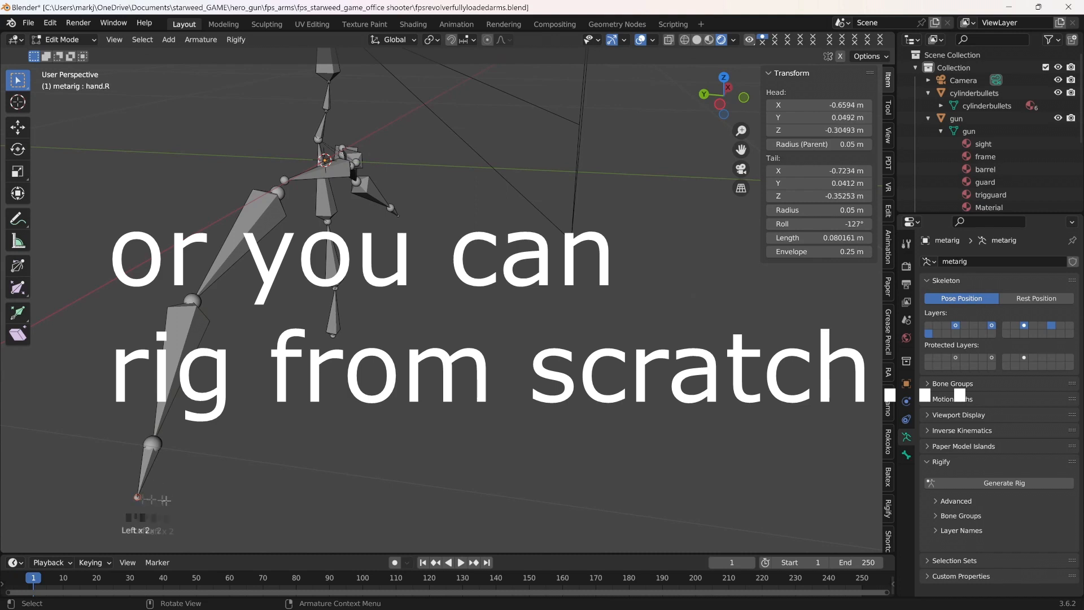
Scale the right hand bone uniformly to about 0.759 in Edit Mode.
click(18, 171)
middle_drag(293, 503, 477, 487)
drag(78, 513, 10, 531)
click(299, 474)
drag(740, 149, 1051, 56)
middle_drag(559, 359, 489, 477)
click(463, 396)
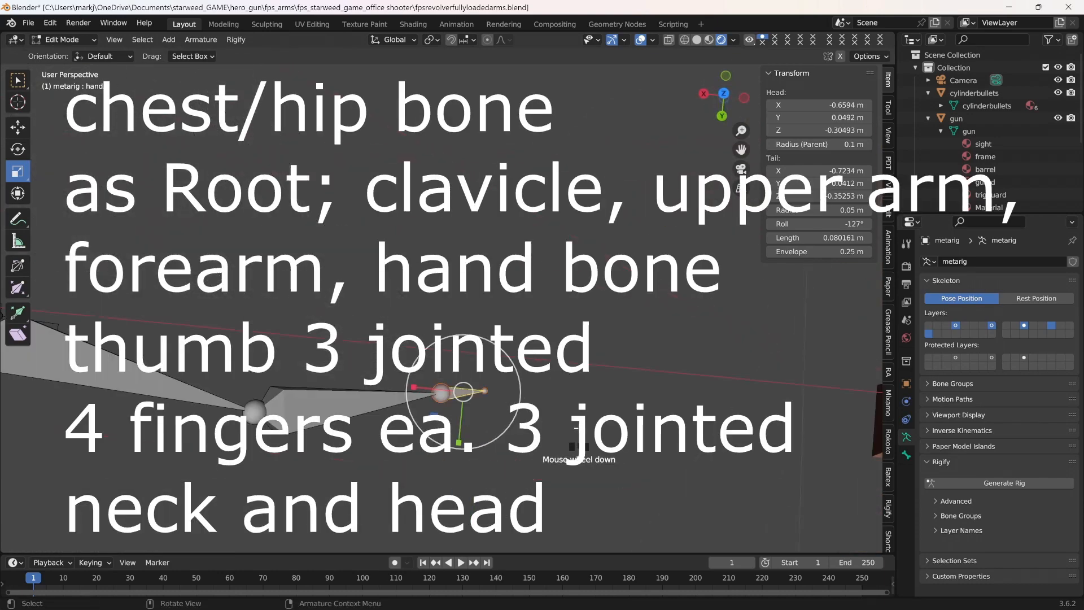
middle_drag(463, 396, 613, 341)
key(s)
click(658, 380)
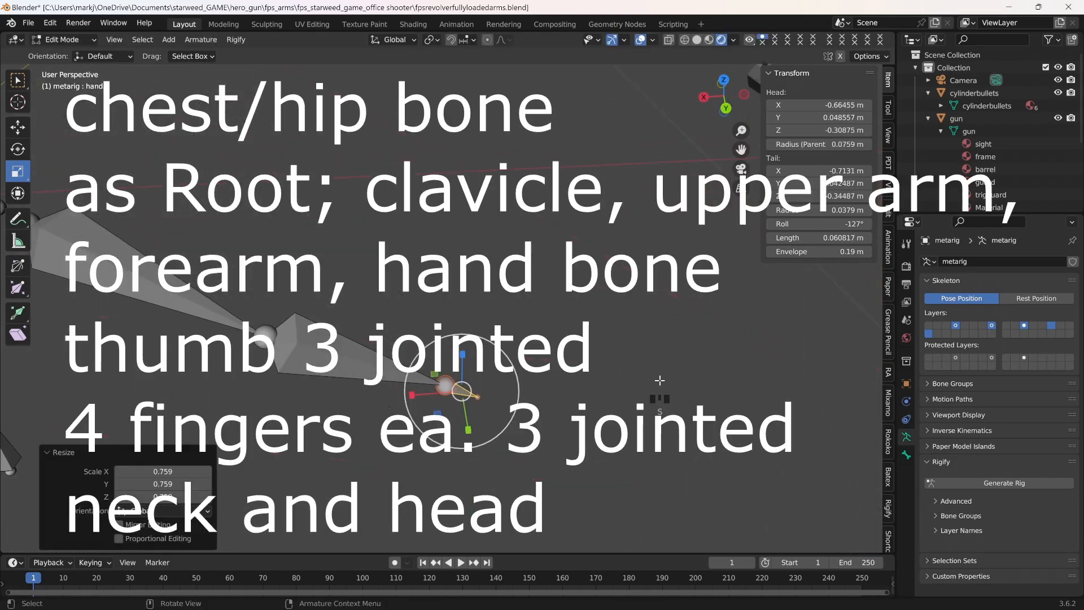
Save the file and return the metarig to Object Mode.
middle_drag(658, 380, 638, 488)
key(ctrl+s)
click(145, 108)
click(69, 40)
click(78, 54)
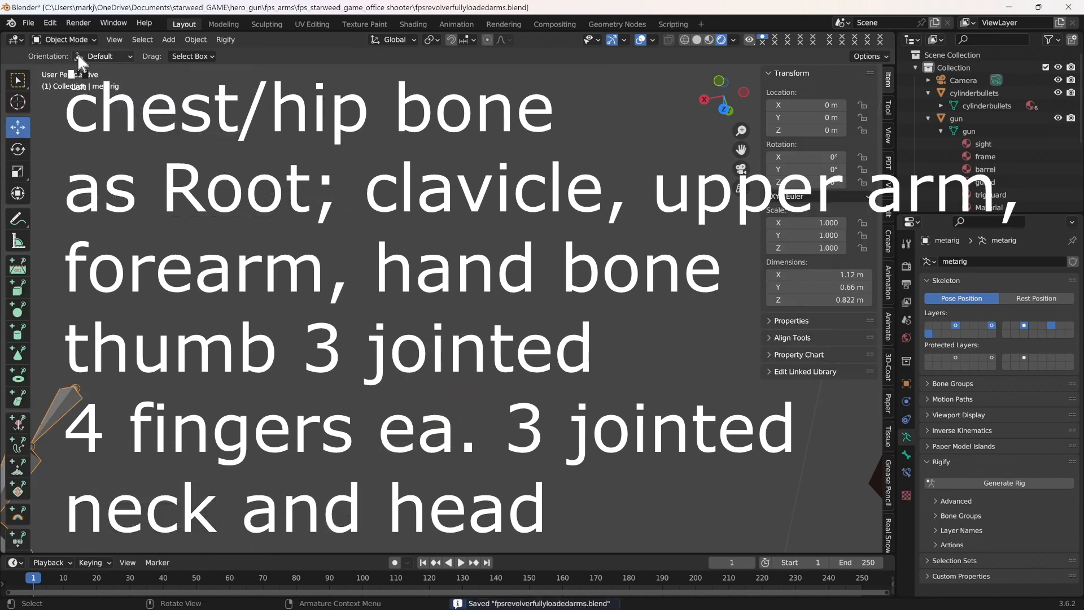
drag(740, 150, 641, 346)
middle_drag(641, 346, 709, 464)
key(ctrl+s)
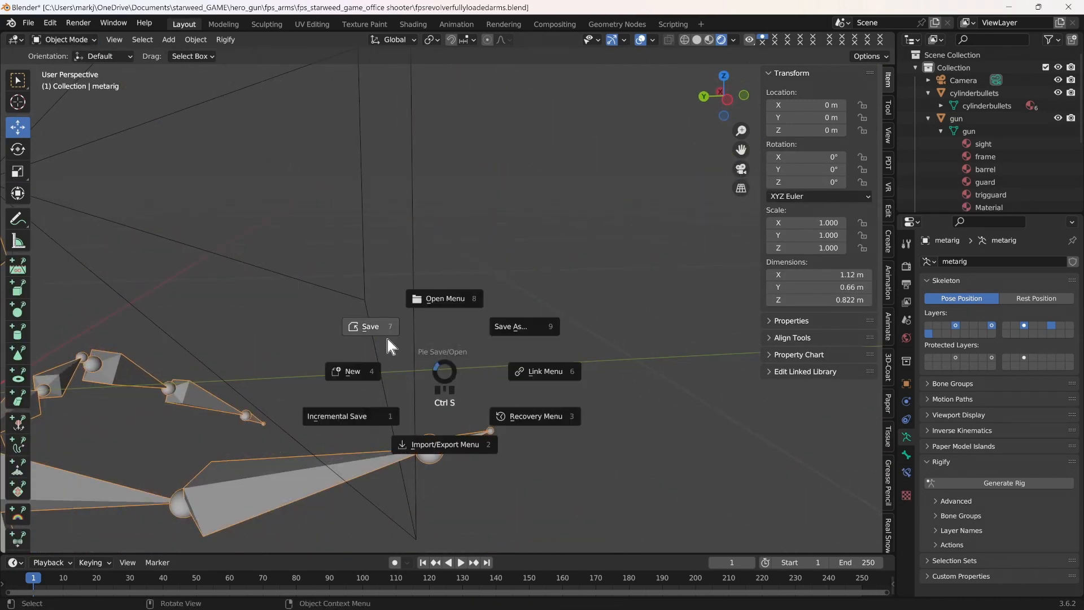
Put the metarig back into Edit Mode and save the file.
click(64, 40)
click(74, 68)
scroll(583, 325, down, 2)
middle_drag(583, 325, 497, 452)
click(27, 22)
mouse_move(50, 26)
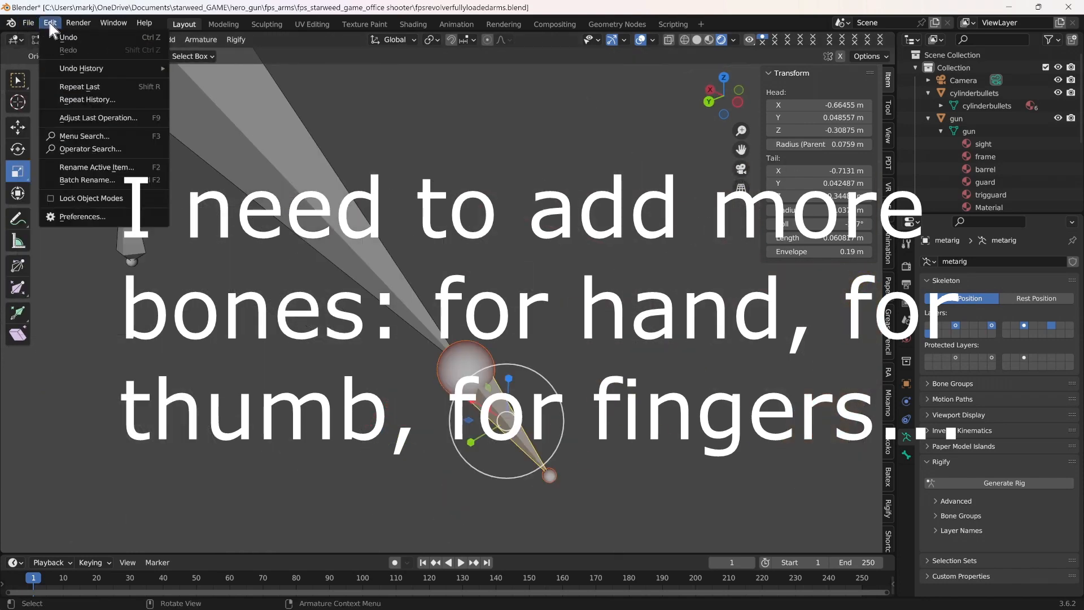
click(52, 24)
click(51, 138)
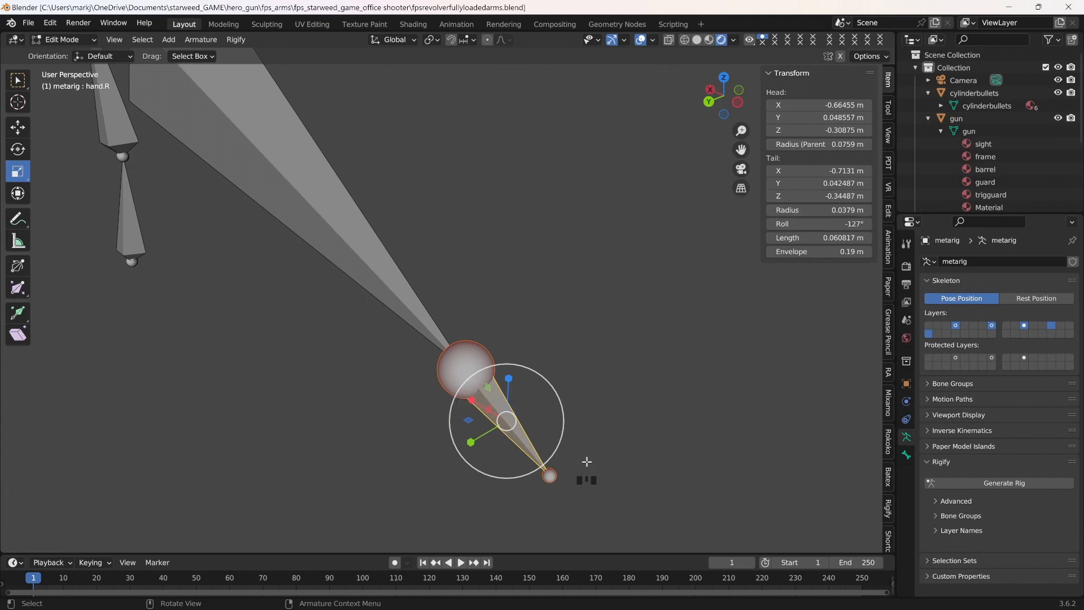
Extrude two thumb bones from the right wrist joint, about 0.074 m and 0.045 m long.
middle_drag(626, 454, 551, 447)
click(515, 350)
key(e)
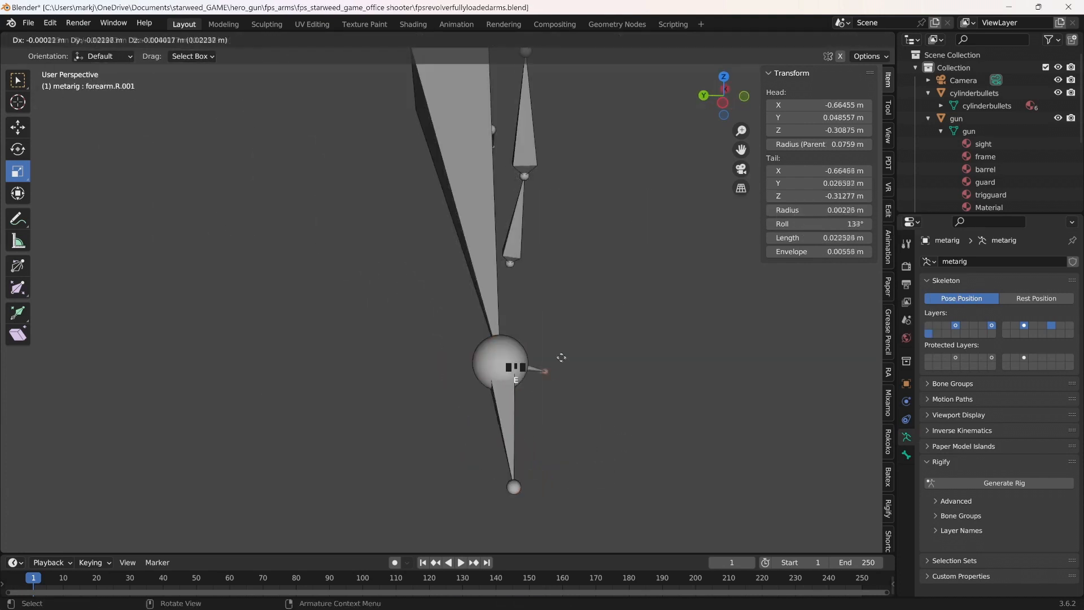
click(660, 387)
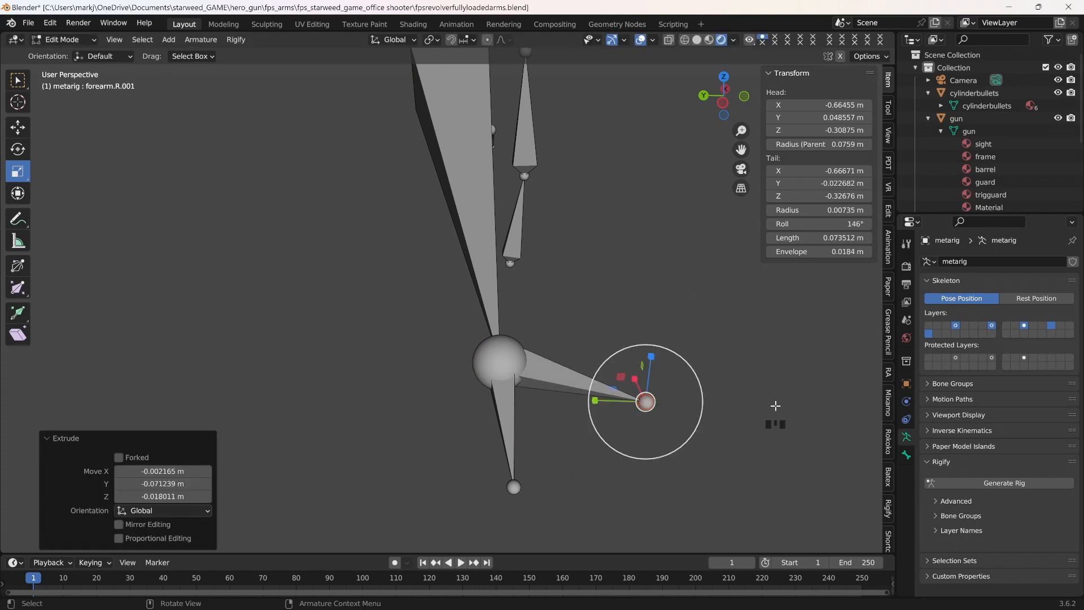
key(e)
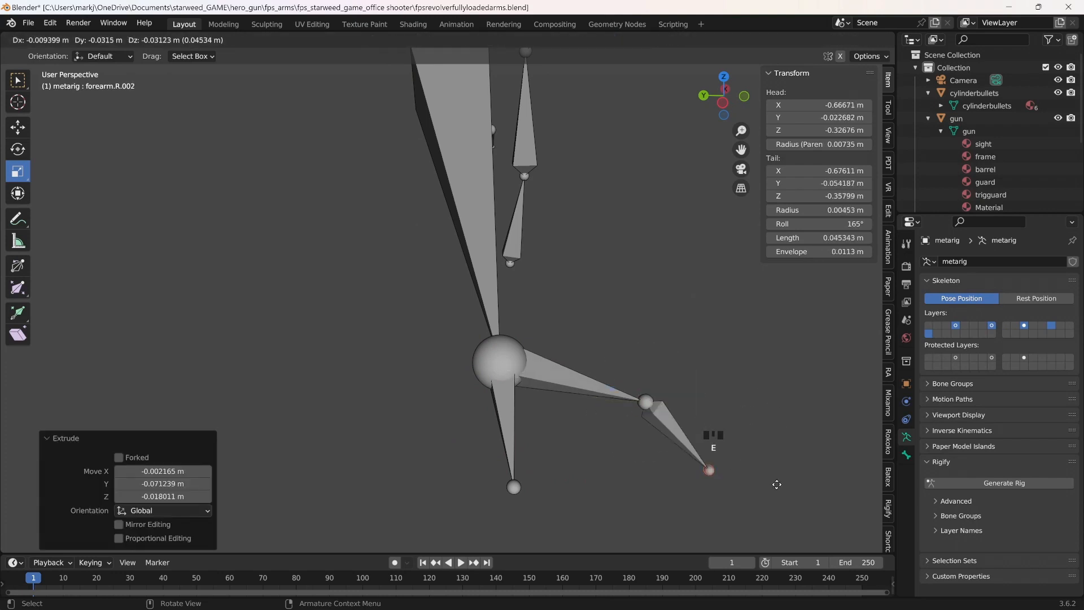
click(777, 484)
middle_drag(784, 402, 759, 388)
Shorten the two thumb bones by scaling them along Y, the outer one to about 0.705.
click(624, 389)
drag(522, 369, 541, 369)
click(653, 425)
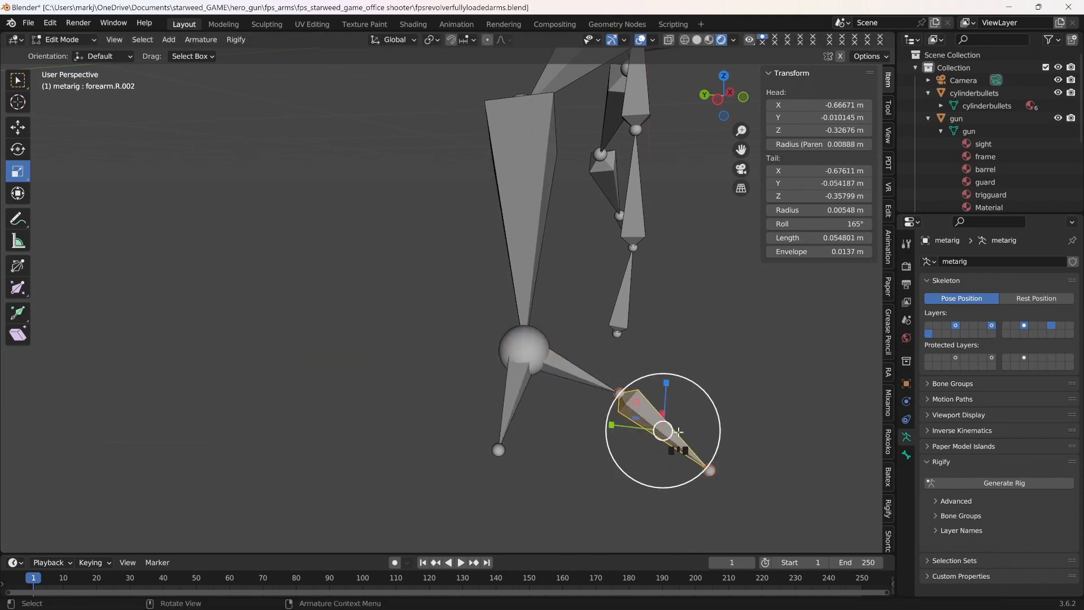
drag(610, 428, 621, 439)
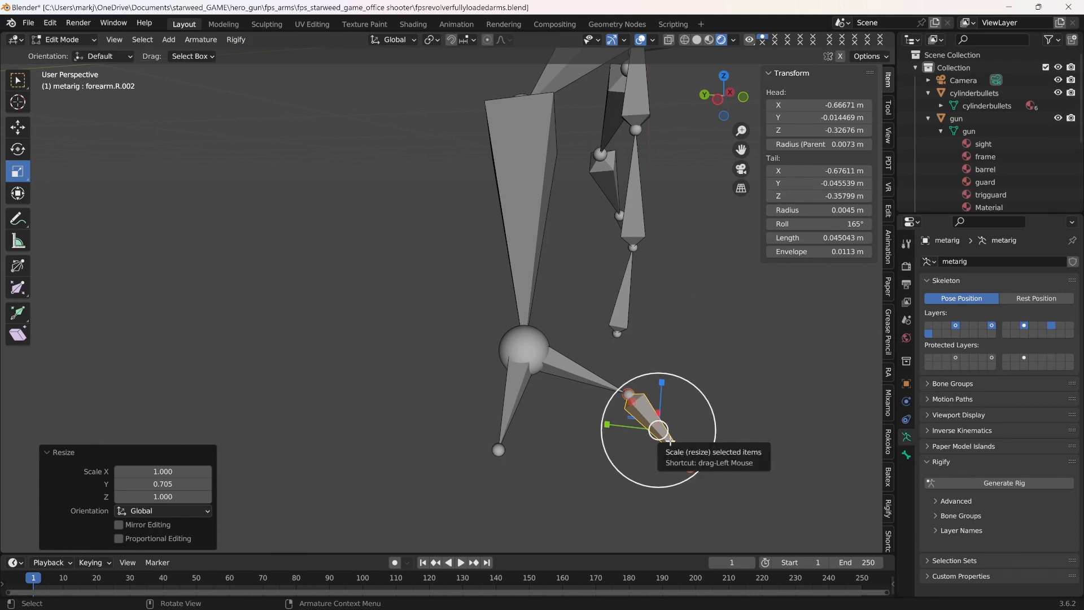
drag(607, 441, 615, 434)
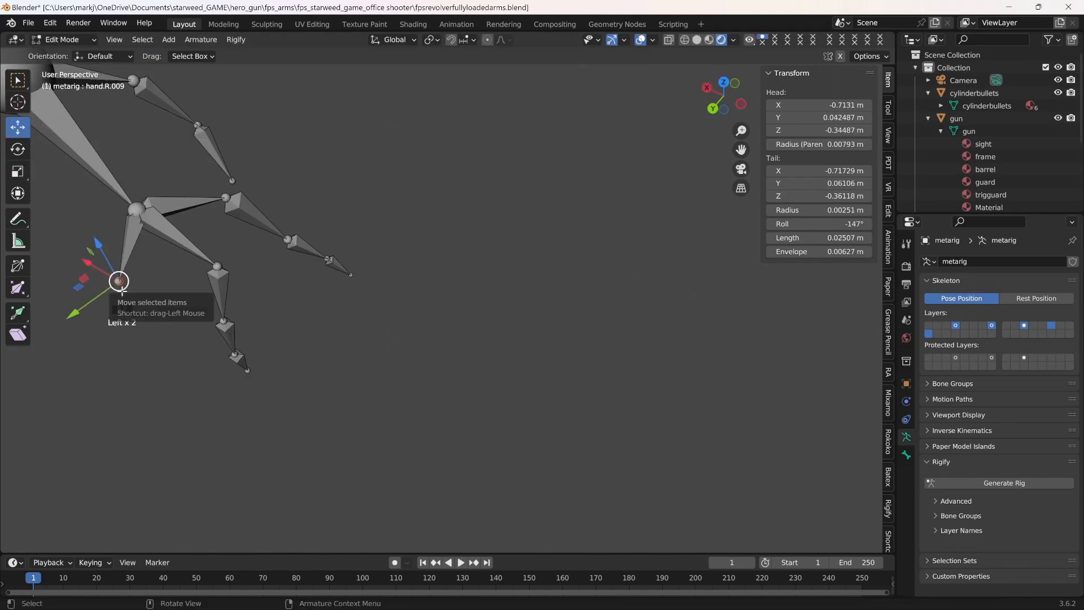
Extrude the third finger's chain of bones from the tip of the right hand bone.
key(e)
click(140, 417)
middle_drag(418, 446, 364, 401)
scroll(364, 402, down, 7)
scroll(364, 401, up, 7)
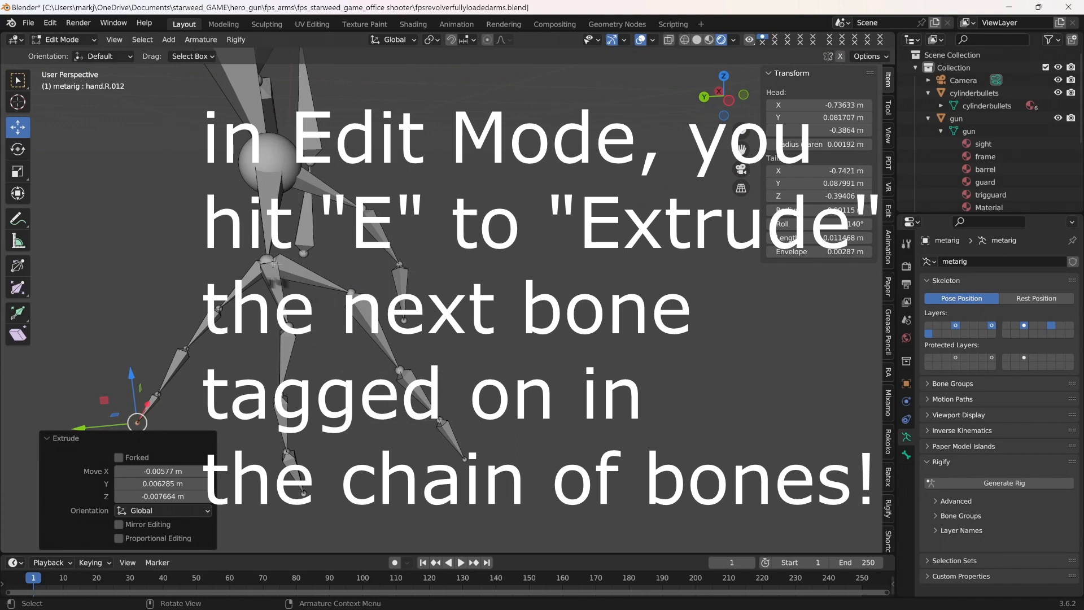
Extrude the fourth finger's chain of bones outward from the tip of the right hand bone.
key(e)
click(146, 302)
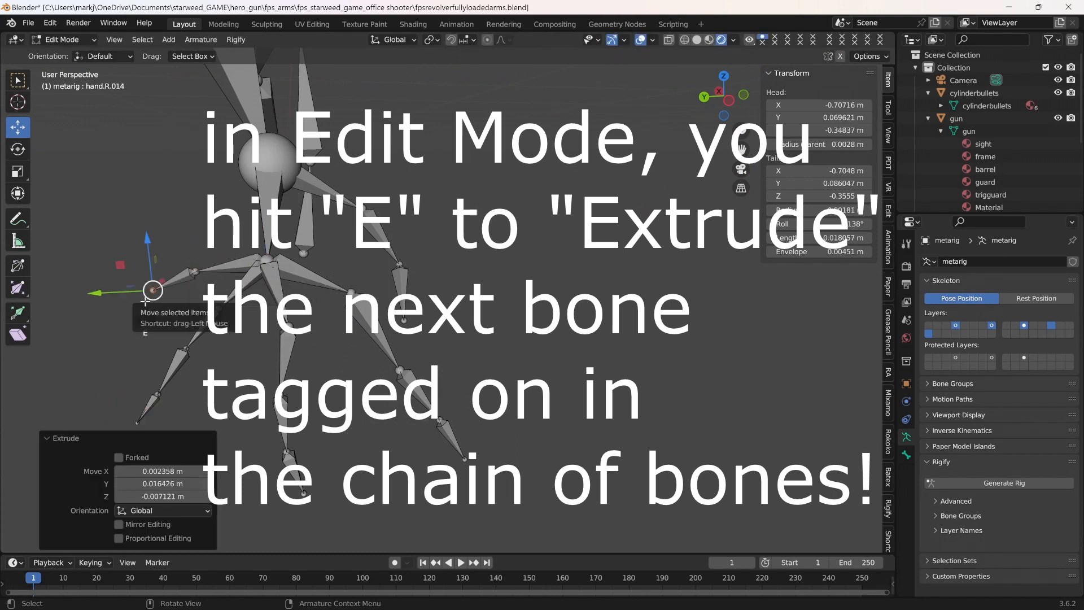
key(e)
click(114, 320)
key(e)
click(80, 355)
Save the file with the added finger bones.
scroll(489, 365, down, 7)
middle_drag(489, 366, 522, 391)
scroll(490, 366, up, 7)
key(ctrl+s)
click(431, 314)
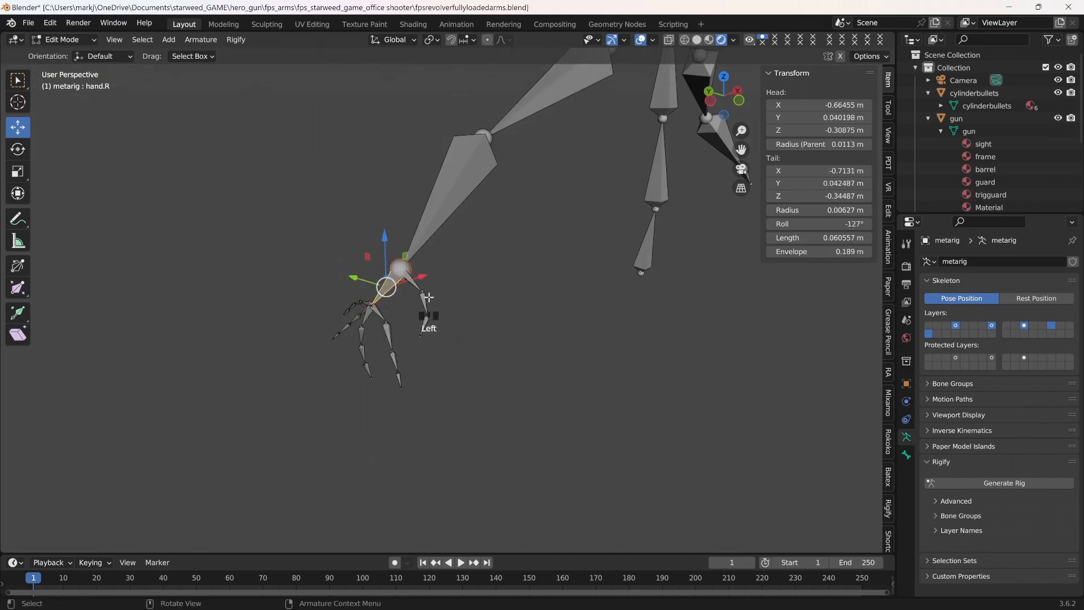
Shorten the right hand bone to about 0.021 m, moving its tip about 0.017 m up on Z.
scroll(441, 299, up, 5)
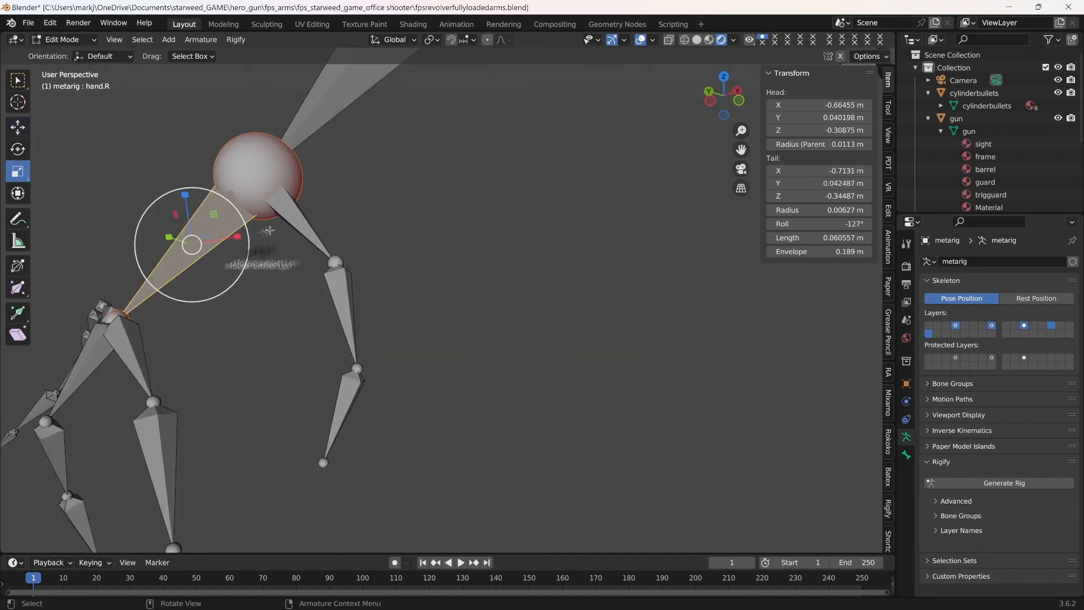
scroll(268, 230, down, 8)
middle_drag(389, 217, 411, 270)
drag(417, 246, 412, 252)
drag(404, 298, 392, 301)
scroll(527, 366, up, 8)
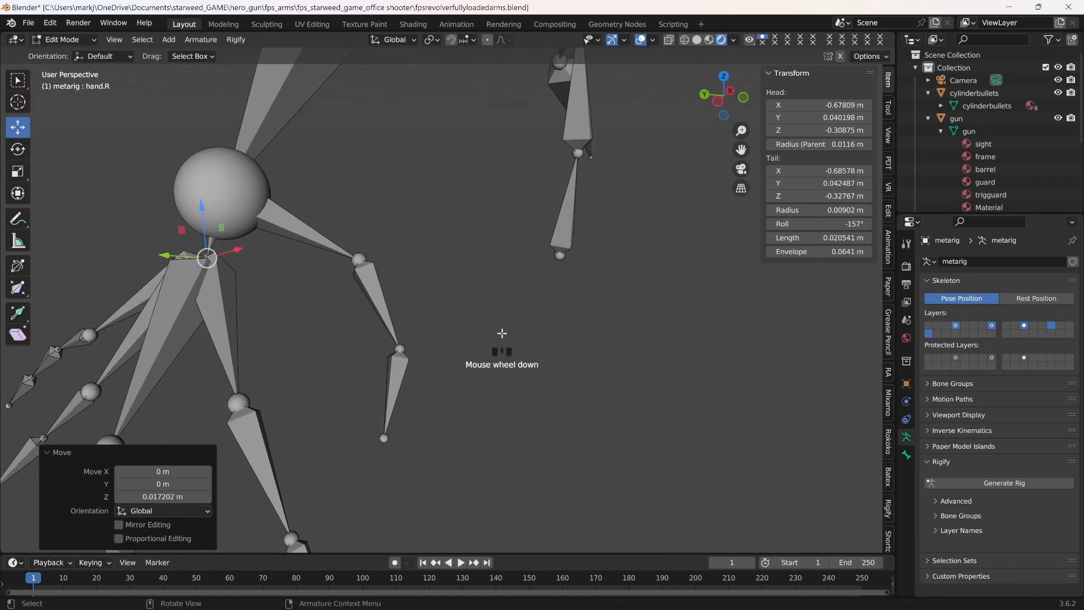
Move the base bone of the right thumb about 0.011 m down on Z.
middle_drag(502, 333, 466, 317)
click(290, 235)
drag(284, 181, 284, 215)
scroll(446, 282, down, 8)
middle_drag(455, 287, 510, 342)
scroll(561, 341, up, 9)
scroll(513, 341, down, 9)
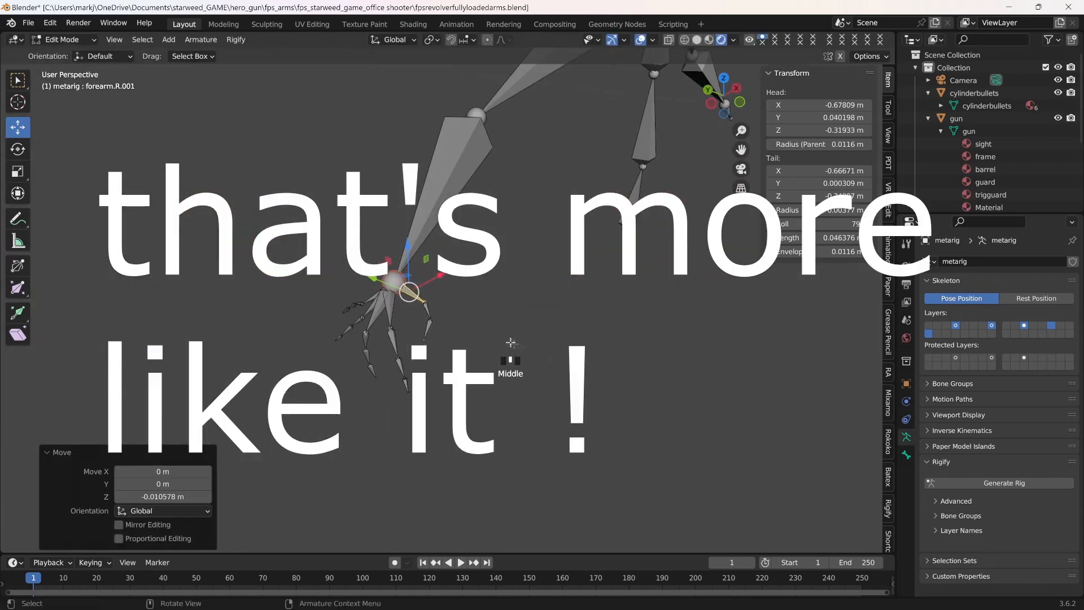
Save the file and switch the metarig from bone editing to Object Mode.
key(ctrl+Tab)
click(62, 40)
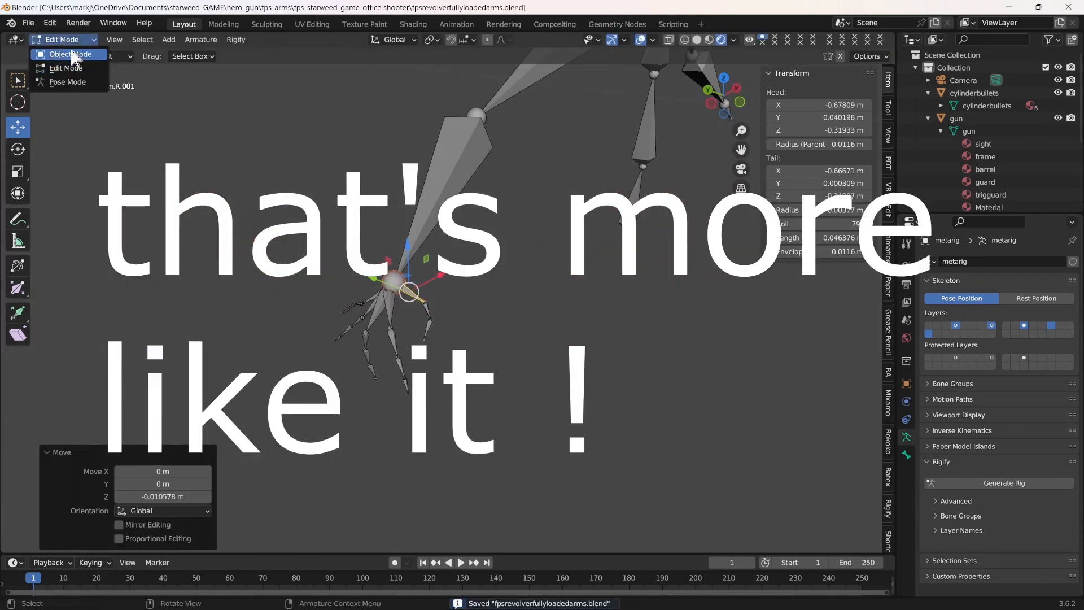
click(56, 54)
Examine the metarig's arms and hands from several angles.
scroll(597, 326, down, 2)
middle_drag(597, 329, 612, 307)
scroll(611, 308, up, 3)
scroll(672, 209, down, 3)
scroll(678, 214, up, 3)
middle_drag(677, 215, 657, 294)
scroll(672, 290, up, 2)
scroll(670, 288, down, 4)
scroll(604, 326, up, 3)
middle_drag(570, 327, 605, 335)
click(577, 242)
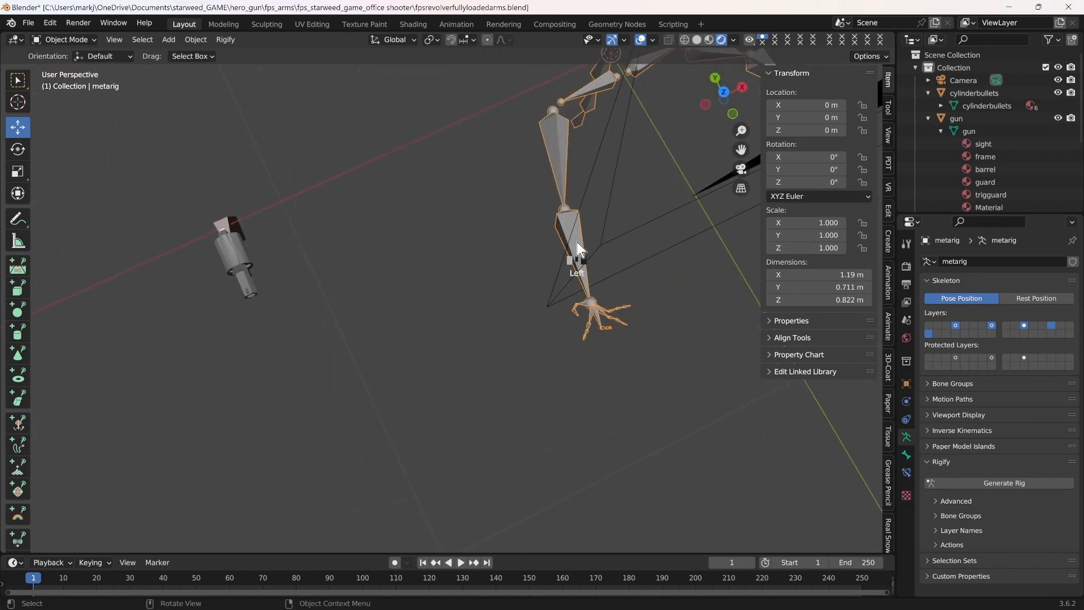
Put the metarig in Pose Mode and set the rig object's Y rotation to -4°.
click(62, 40)
click(84, 81)
scroll(571, 348, down, 2)
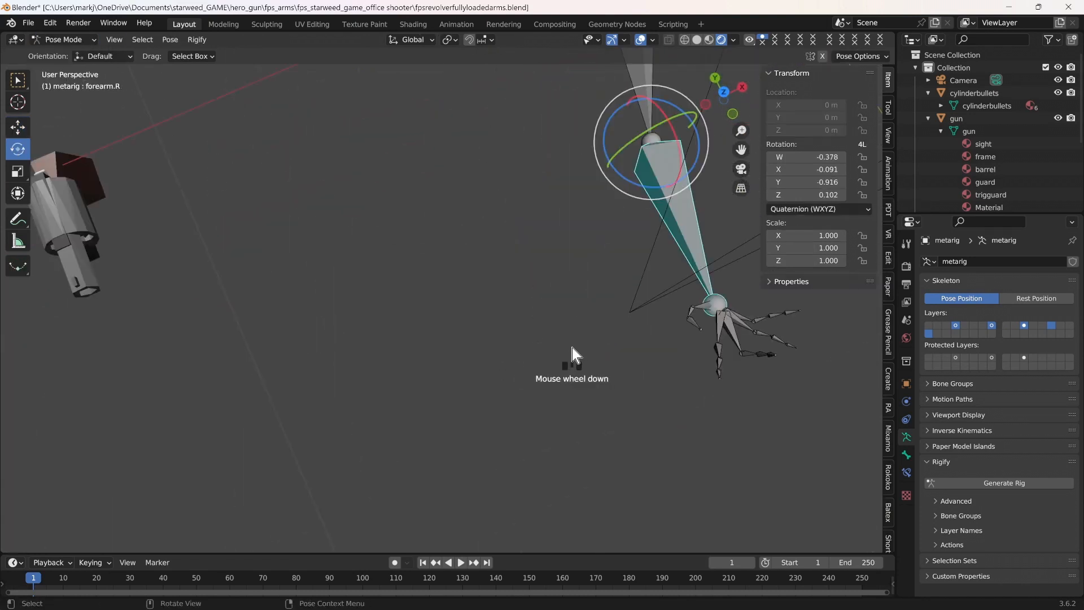
click(905, 383)
drag(1016, 347, 1014, 347)
Extrude the outermost finger of the left hand as a chain of four bones from the hand bone's tip.
drag(640, 143, 724, 298)
click(725, 299)
click(685, 238)
drag(618, 152, 721, 321)
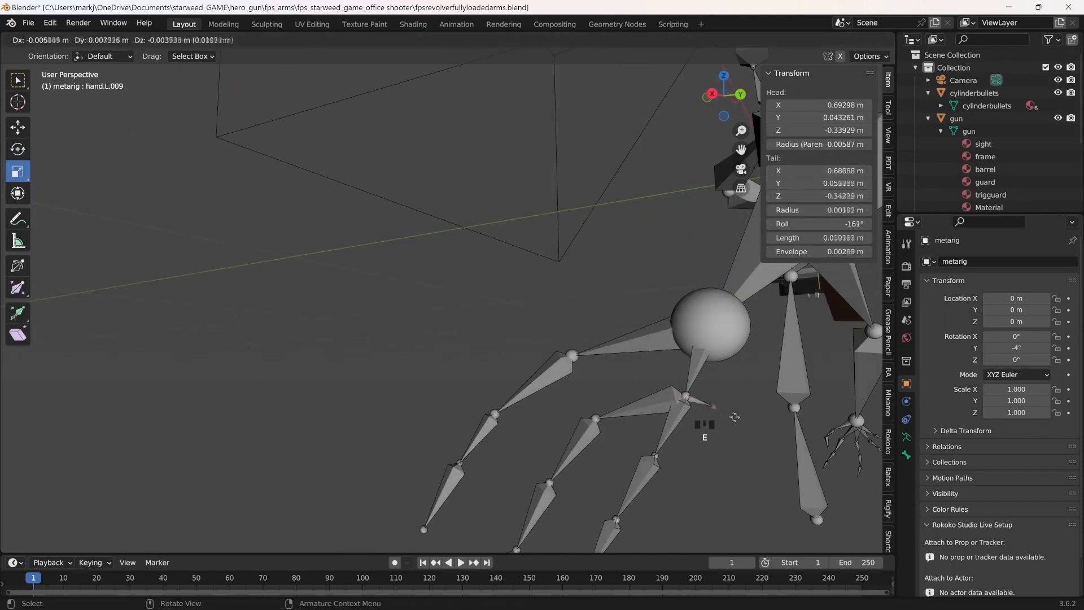
key(e)
click(742, 510)
key(e)
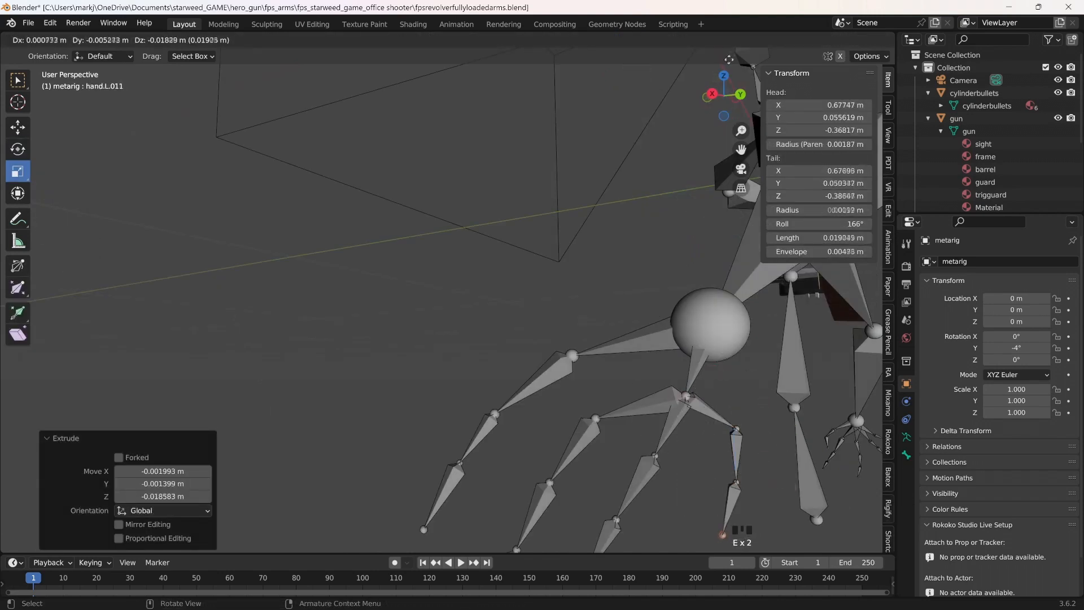
click(720, 65)
scroll(732, 200, down, 2)
shift+middle_drag(732, 201, 682, 47)
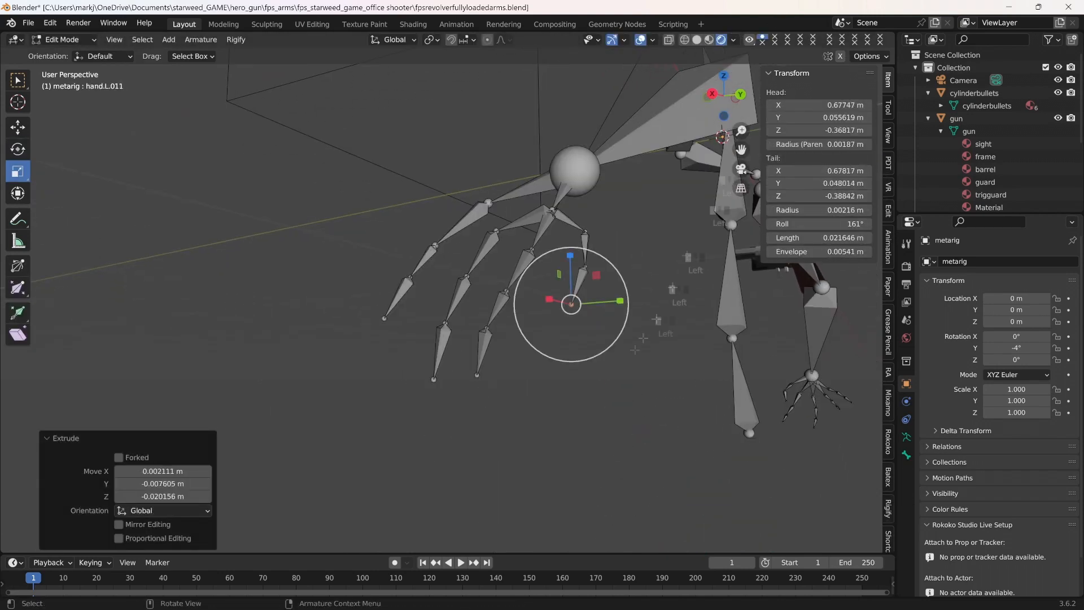
scroll(619, 350, up, 2)
key(e)
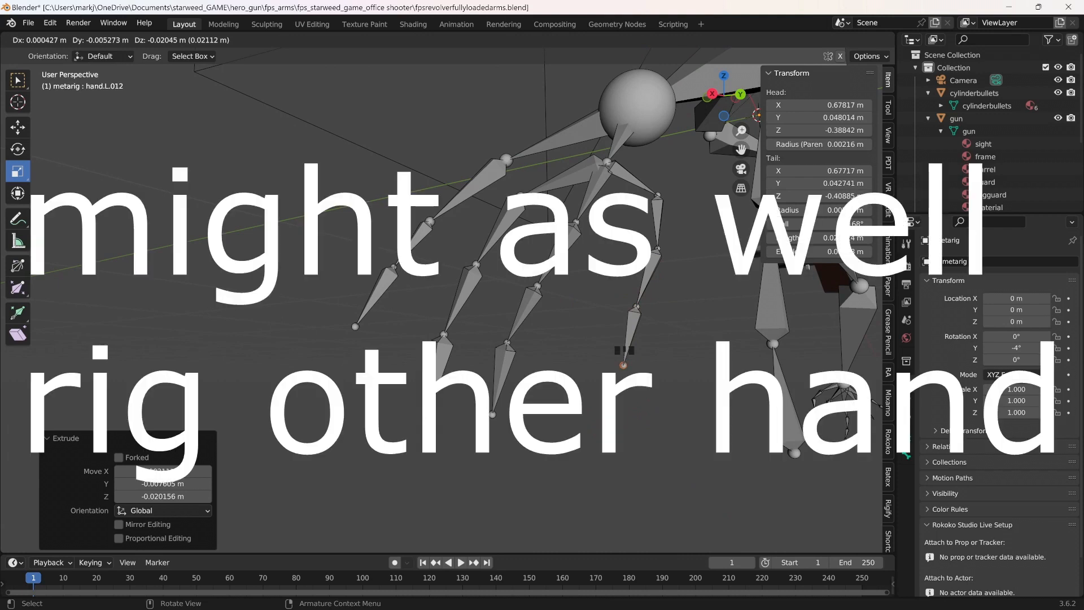
click(599, 404)
Scale the new left finger's outer two bones, the tip bone to about 0.021 m long, and raise the tip bone on Z.
middle_drag(600, 404, 776, 359)
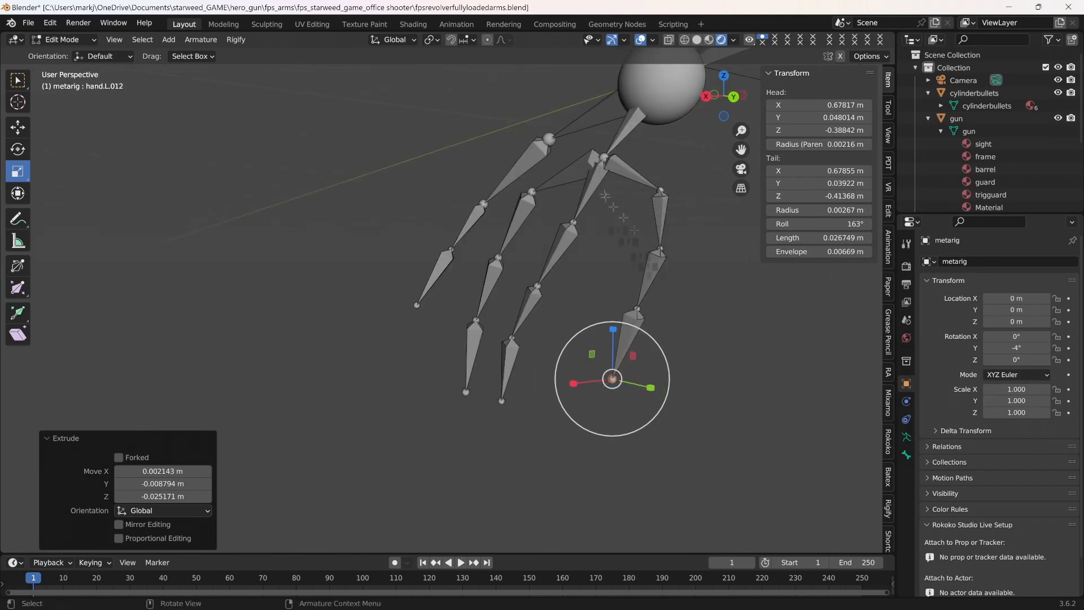
drag(575, 382, 594, 381)
click(627, 341)
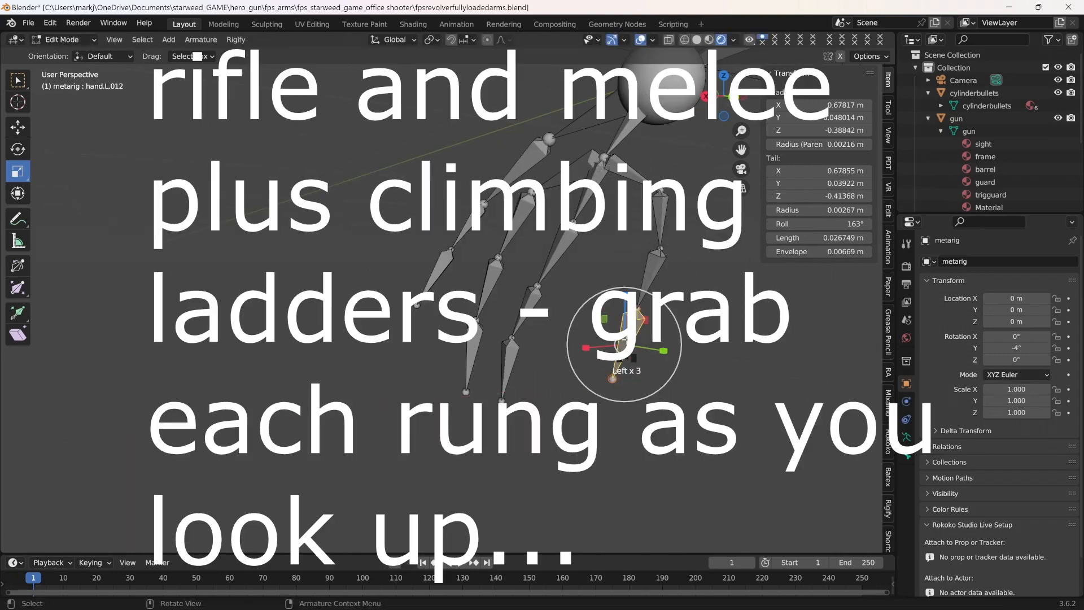
key(s)
click(634, 358)
click(657, 223)
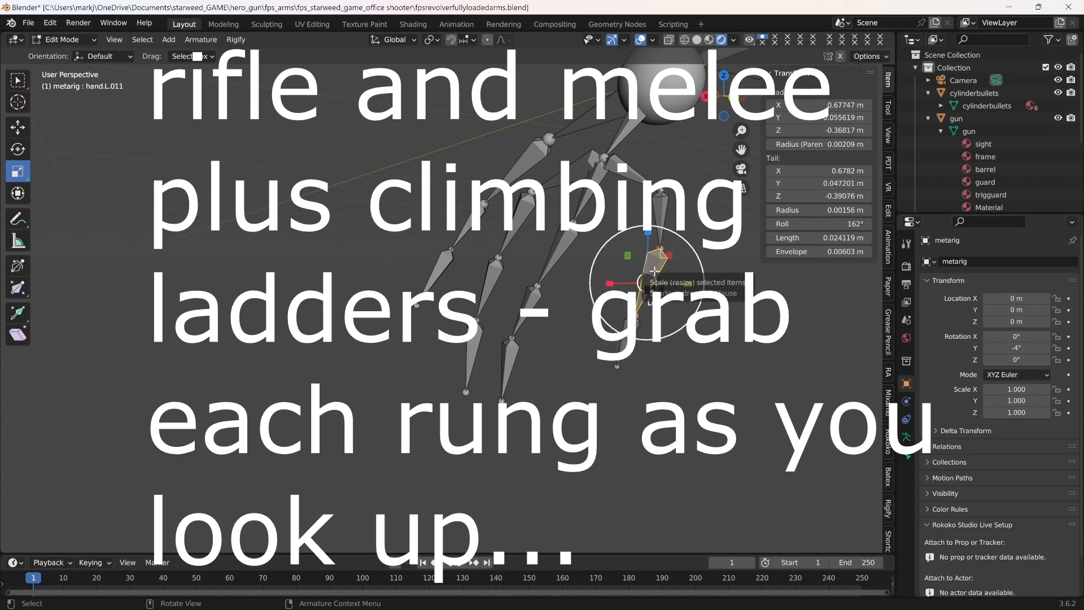
key(s)
click(658, 223)
click(637, 318)
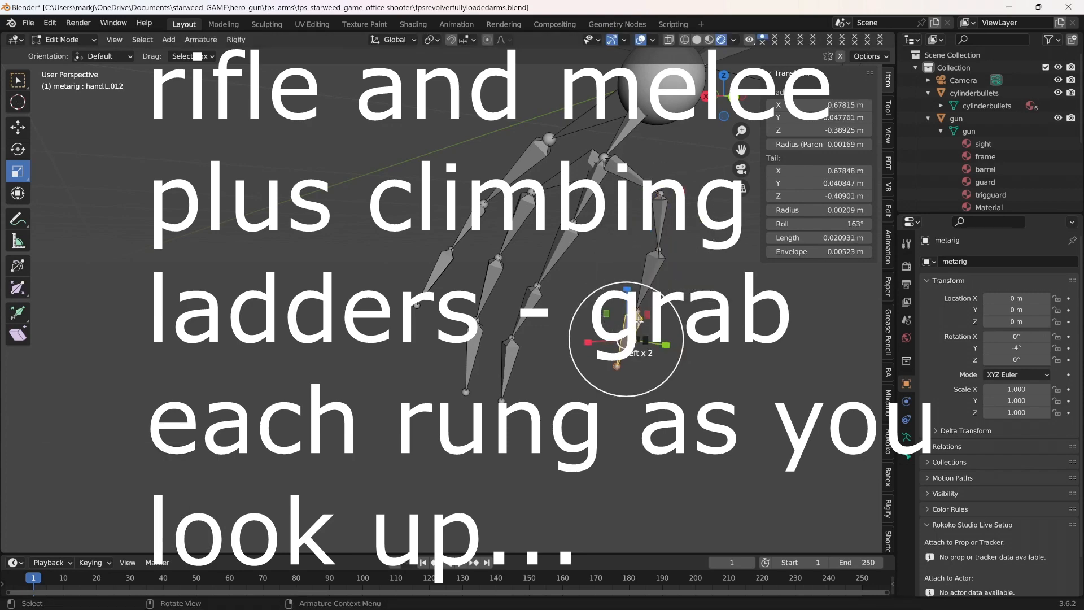
click(17, 124)
drag(627, 292, 628, 276)
Extrude another left finger of three bones from the same hand joint, beside the outermost finger, and save the file.
click(604, 157)
key(e)
click(616, 244)
key(e)
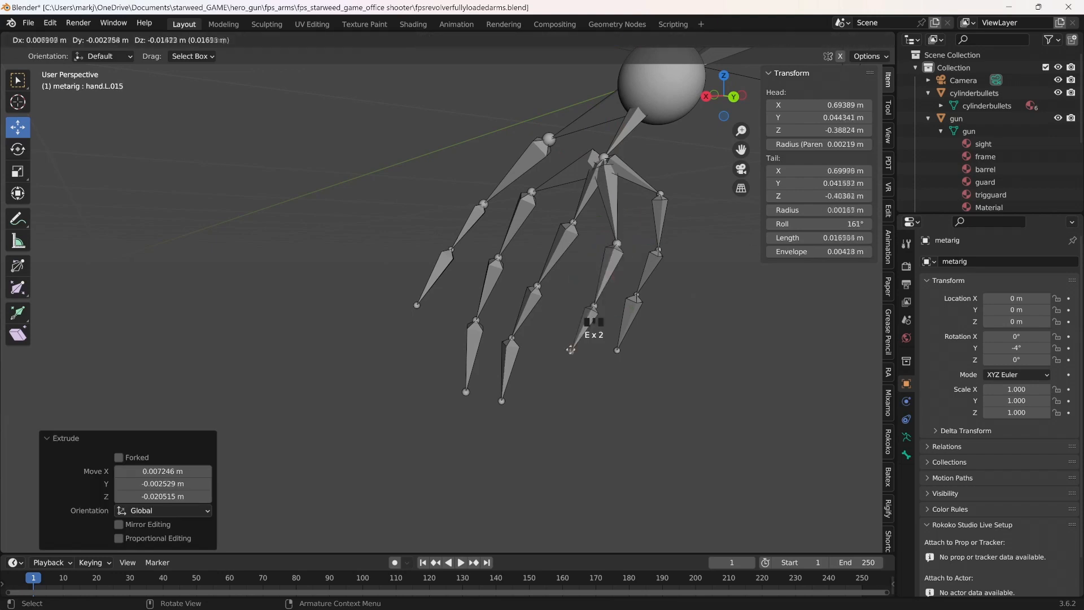
click(571, 367)
key(ctrl+s)
click(554, 366)
Spread the left hand's outermost finger by moving its lower joints outward along Y.
mouse_move(717, 375)
middle_down()
mouse_move(786, 388)
mouse_move(727, 376)
middle_up()
click(641, 317)
drag(666, 332, 731, 386)
click(659, 358)
click(663, 249)
drag(704, 255, 725, 259)
Move the base bone of the left thumb down on Z.
middle_drag(624, 427, 691, 425)
scroll(656, 339, down, 1)
click(577, 135)
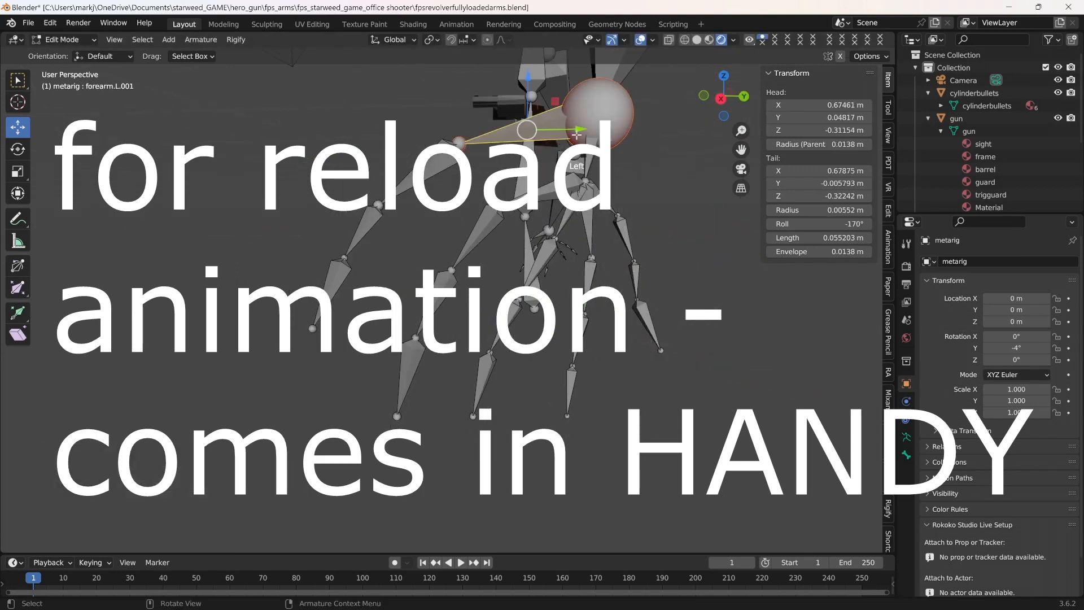
drag(529, 79, 529, 109)
Scale the two outer bones of the left thumb.
click(368, 229)
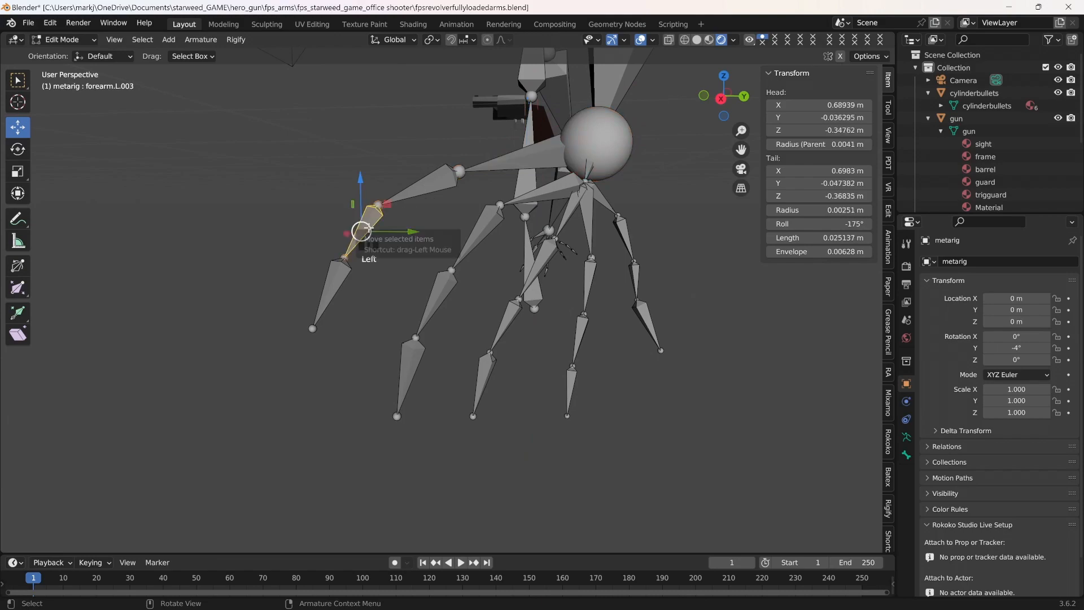
key(s)
click(395, 205)
click(334, 272)
key(s)
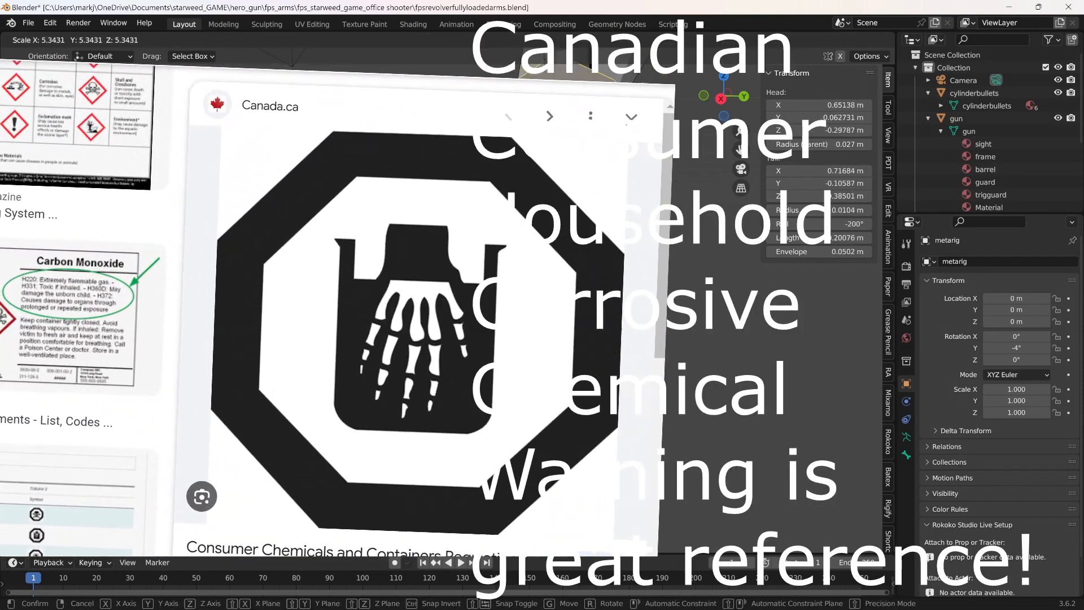
click(403, 195)
Undo the last thumb bone scaling changes and save the file.
key(ctrl+z)
key(ctrl+z)
key(ctrl+z)
click(433, 176)
key(ctrl+s)
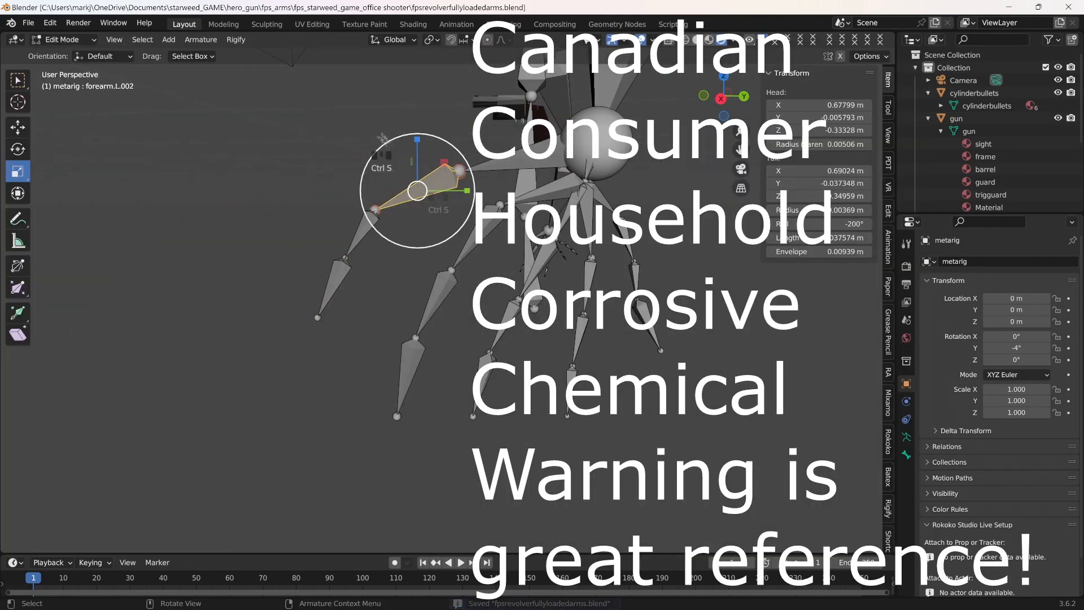
Rescale the left thumb's second bone and its outermost bone.
key(s)
click(442, 186)
click(338, 284)
key(s)
click(338, 285)
Move the tip of the left hand's outermost finger -0.009758 m on Y.
middle_drag(558, 413, 635, 427)
scroll(622, 392, down, 1)
scroll(623, 390, up, 1)
middle_drag(671, 390, 547, 399)
click(662, 418)
click(18, 128)
drag(709, 427, 679, 420)
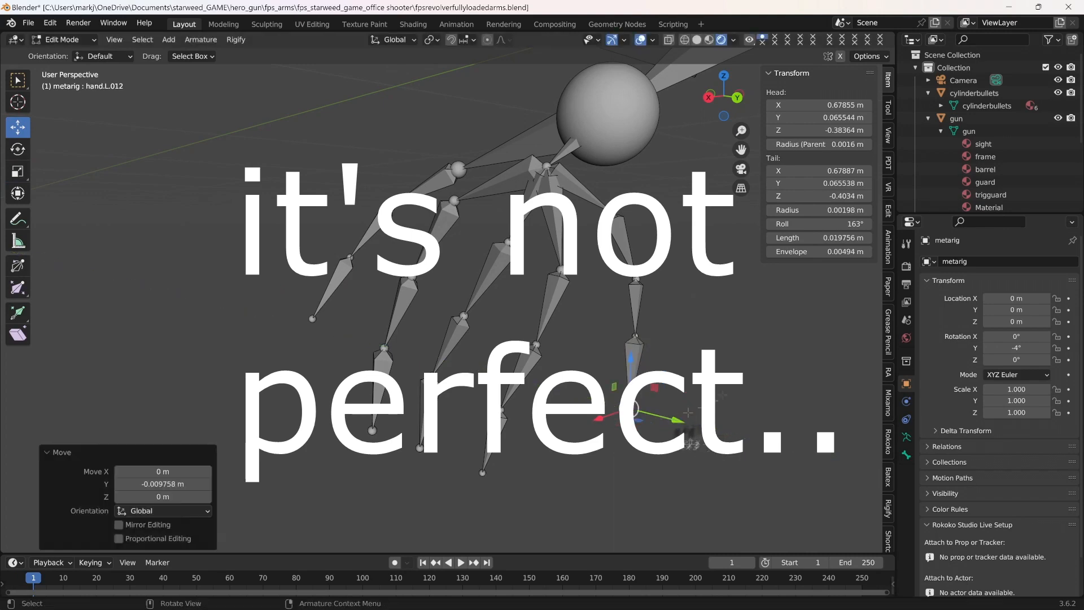
Lower the left thumb's base bone a little further on Z.
middle_drag(739, 365, 858, 377)
scroll(766, 395, down, 2)
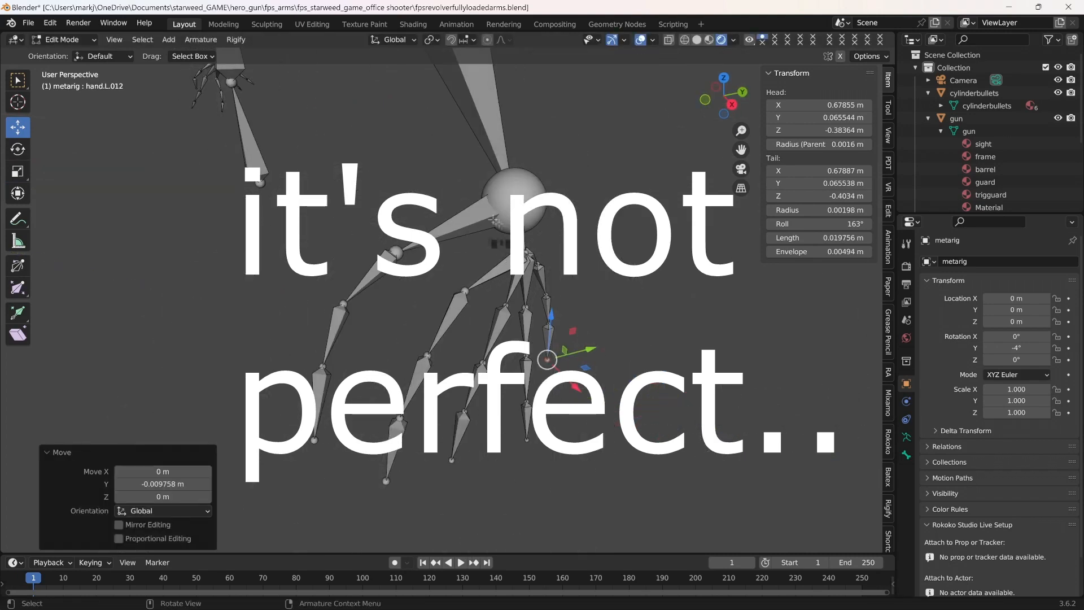
click(487, 221)
drag(464, 178, 465, 196)
In Pose Mode, rotate the right hand's hand.R.001 bone and turn hand.R.005 by -25.5° about Z.
middle_drag(661, 318, 725, 380)
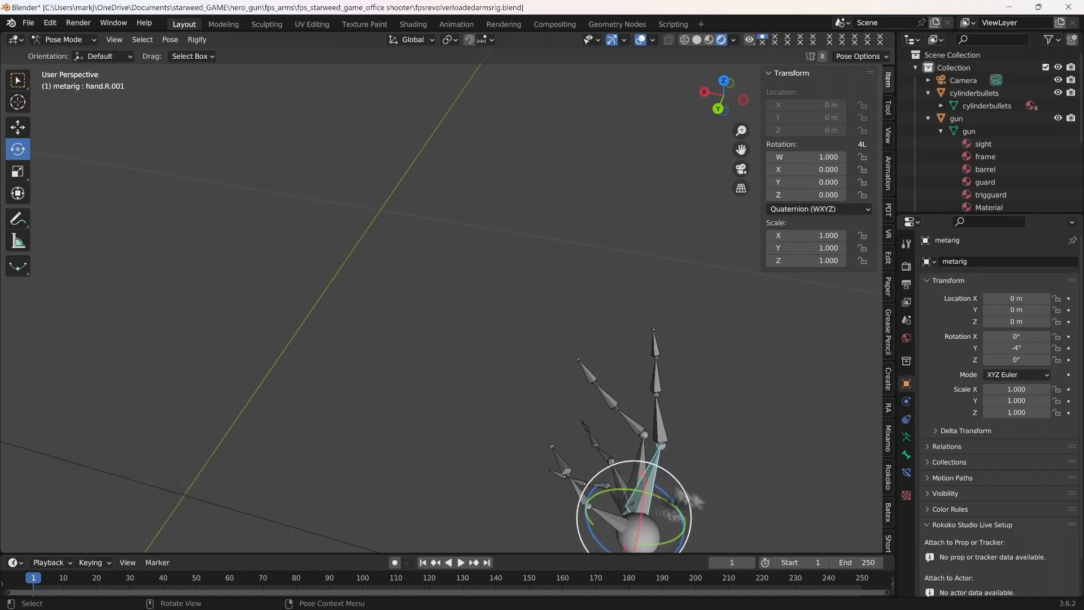
scroll(587, 452, down, 2)
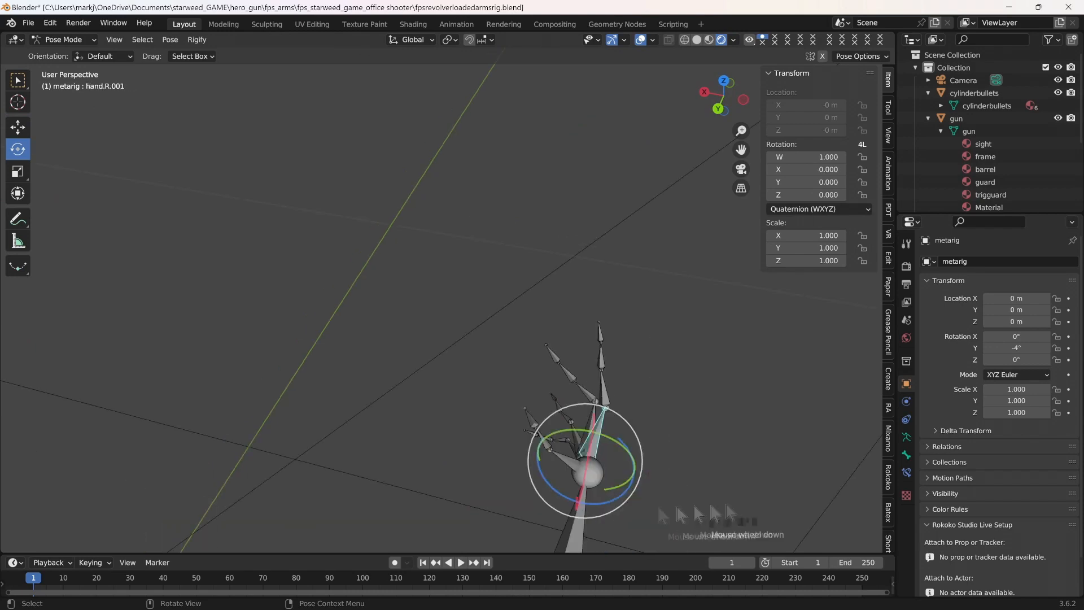
drag(615, 500, 609, 500)
drag(598, 500, 590, 502)
click(591, 436)
scroll(750, 489, up, 2)
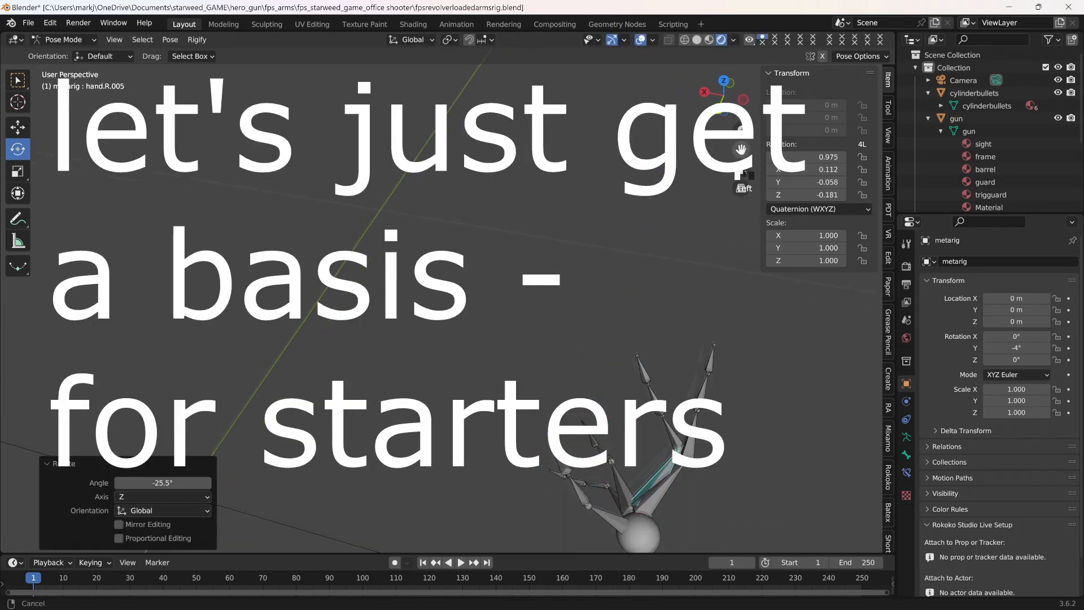
drag(742, 153, 616, 53)
scroll(686, 420, up, 2)
Rotate further finger bones of the right hand to shape its grip pose.
click(531, 442)
middle_drag(794, 456, 665, 409)
drag(597, 484, 719, 486)
click(587, 500)
middle_drag(719, 486, 645, 478)
scroll(671, 468, up, 2)
click(609, 484)
drag(580, 495, 559, 497)
Rotate one more finger bone of the right hand about the Z axis.
middle_drag(647, 422, 710, 478)
click(557, 371)
key(r)
key(z)
click(643, 459)
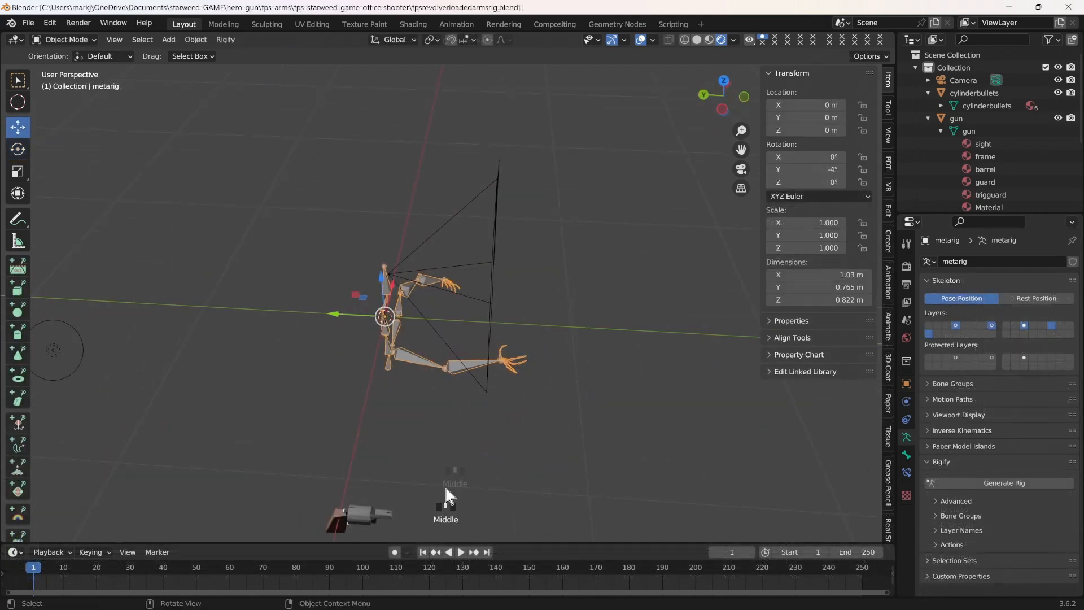
Move the gun and its cylinder bullets -0.65706 m on Y and 0.92571 m on X to the right hand.
drag(388, 535, 401, 537)
drag(333, 351, 463, 359)
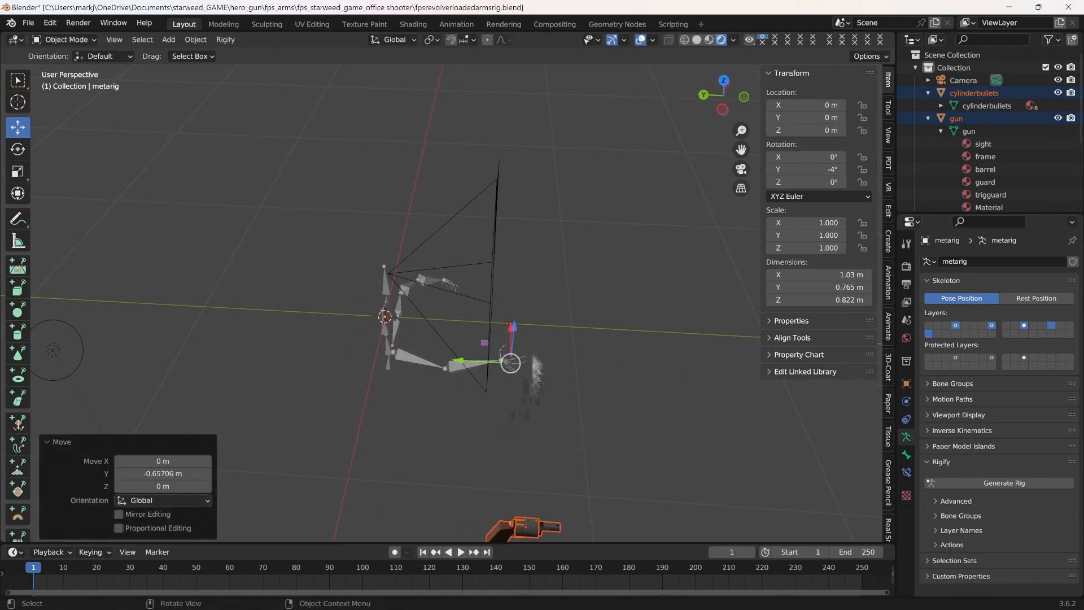
middle_drag(660, 406, 599, 391)
drag(666, 405, 748, 332)
scroll(739, 150, up, 5)
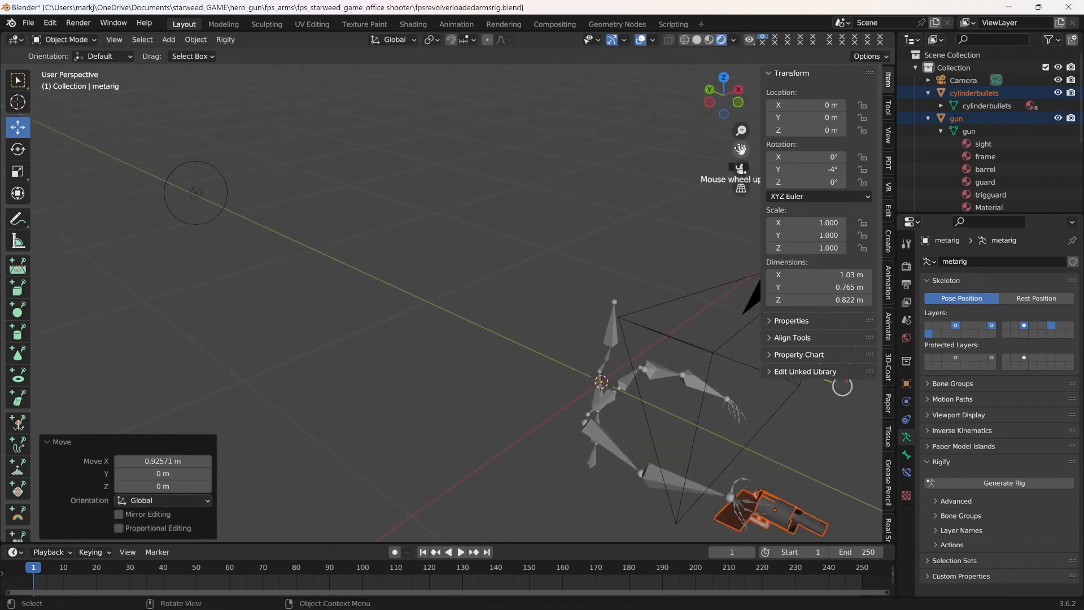
Nudge the gun and cylinder bullets along the axes toward the right palm, ending with -0.055287 m on X.
scroll(645, 431, up, 1)
drag(702, 268, 690, 263)
drag(739, 232, 744, 216)
middle_drag(716, 348, 737, 497)
drag(240, 200, 255, 195)
drag(280, 160, 291, 170)
click(908, 383)
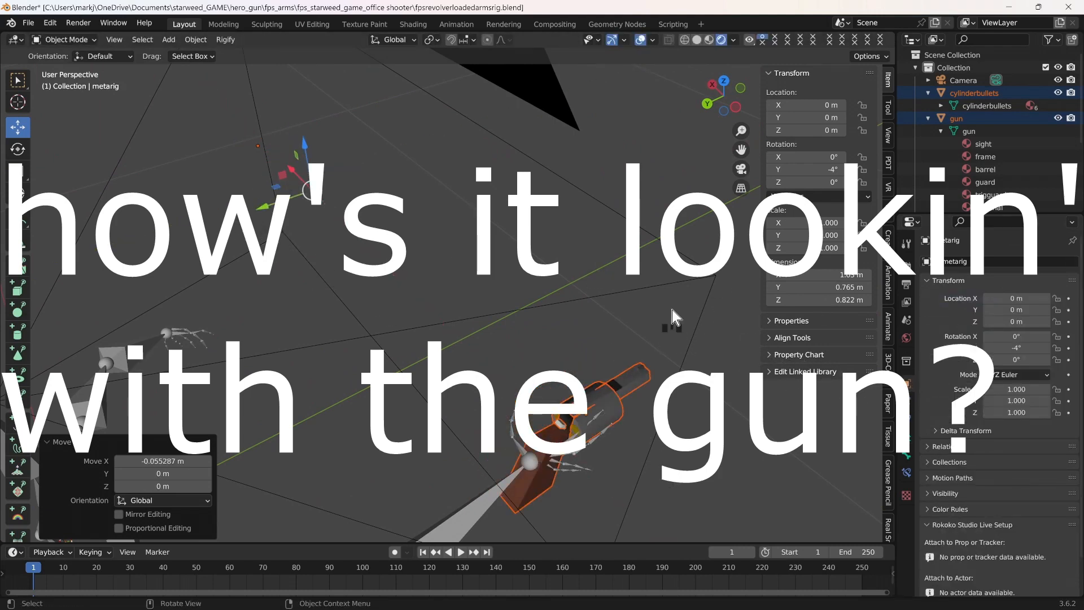
Shift the gun and cylinder bullets slightly further on X relative to the right hand.
middle_drag(672, 310, 644, 381)
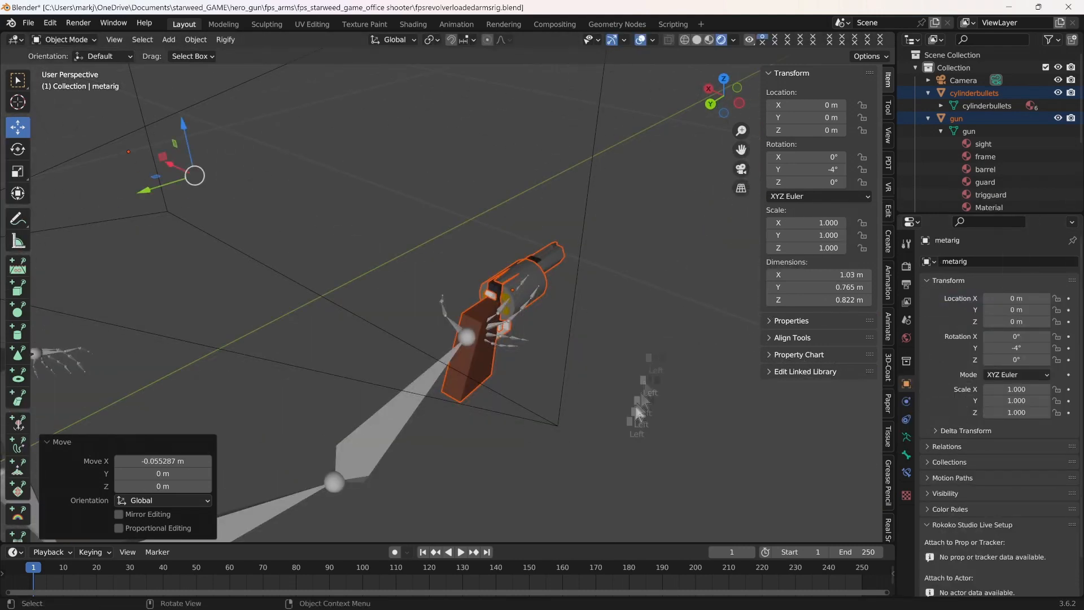
scroll(733, 425, up, 2)
scroll(286, 308, down, 3)
drag(172, 163, 166, 160)
middle_drag(626, 460, 702, 466)
scroll(629, 384, down, 1)
Raise the gun and cylinder bullets 0.034971 m on Z and save the file.
drag(38, 328, 38, 314)
scroll(670, 436, up, 1)
middle_drag(670, 436, 684, 409)
scroll(664, 409, down, 1)
scroll(662, 395, up, 2)
click(26, 23)
click(50, 138)
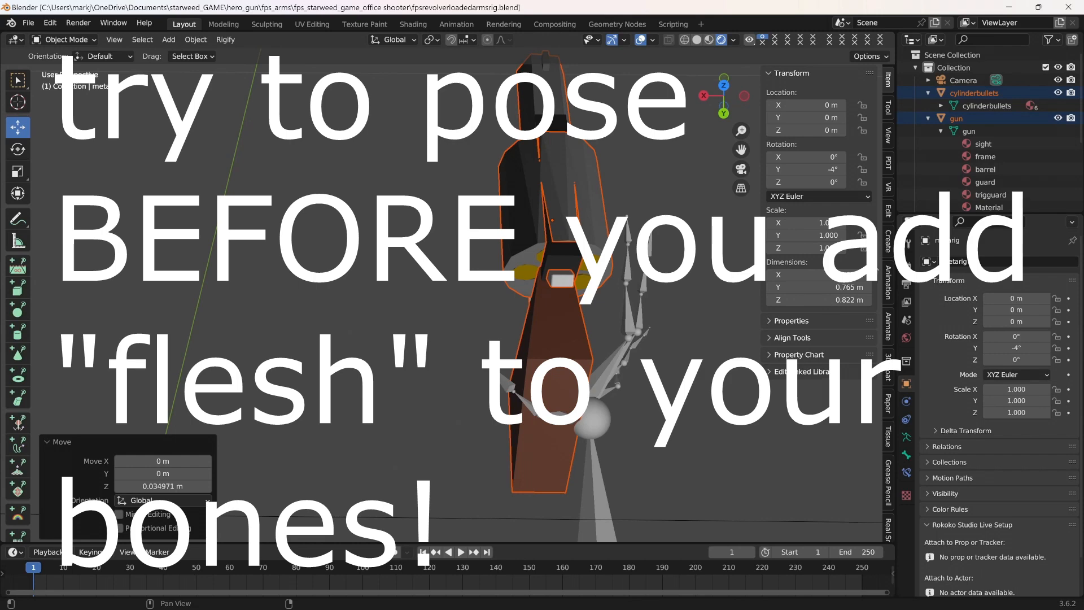
Move the gun and cylinder bullets -0.0266 m on Y.
middle_drag(846, 386, 745, 445)
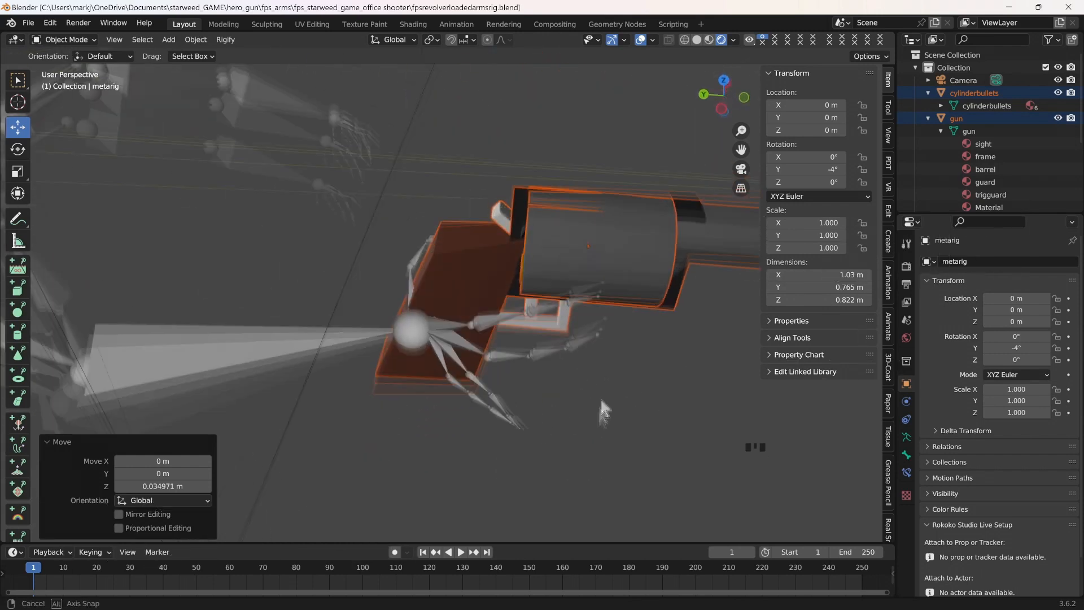
scroll(611, 456, down, 6)
drag(741, 150, 733, 169)
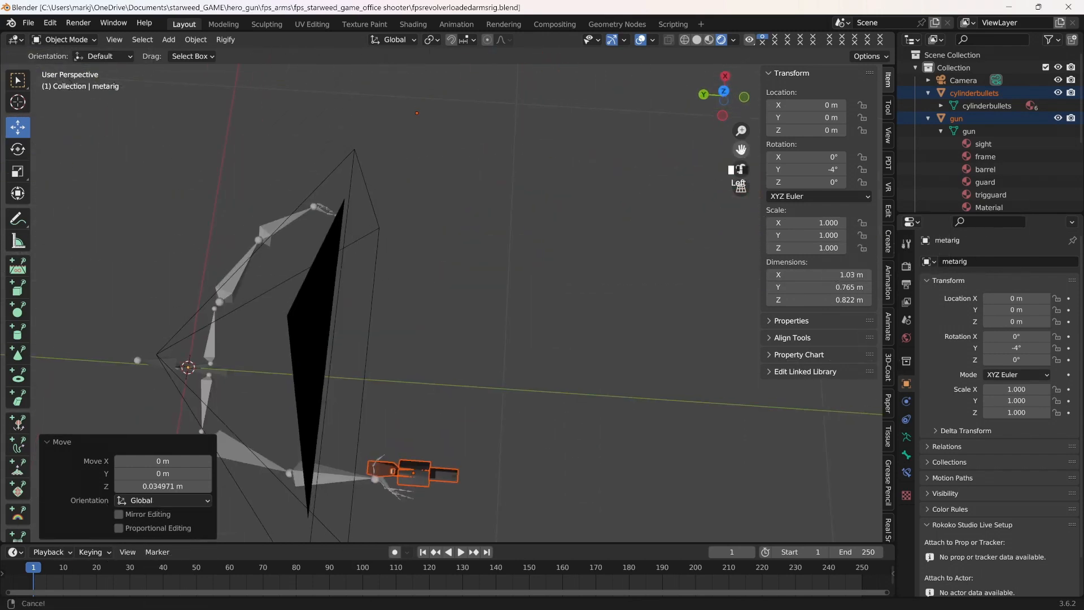
drag(360, 180, 376, 192)
middle_drag(559, 443, 595, 310)
scroll(506, 367, up, 2)
scroll(507, 367, up, 2)
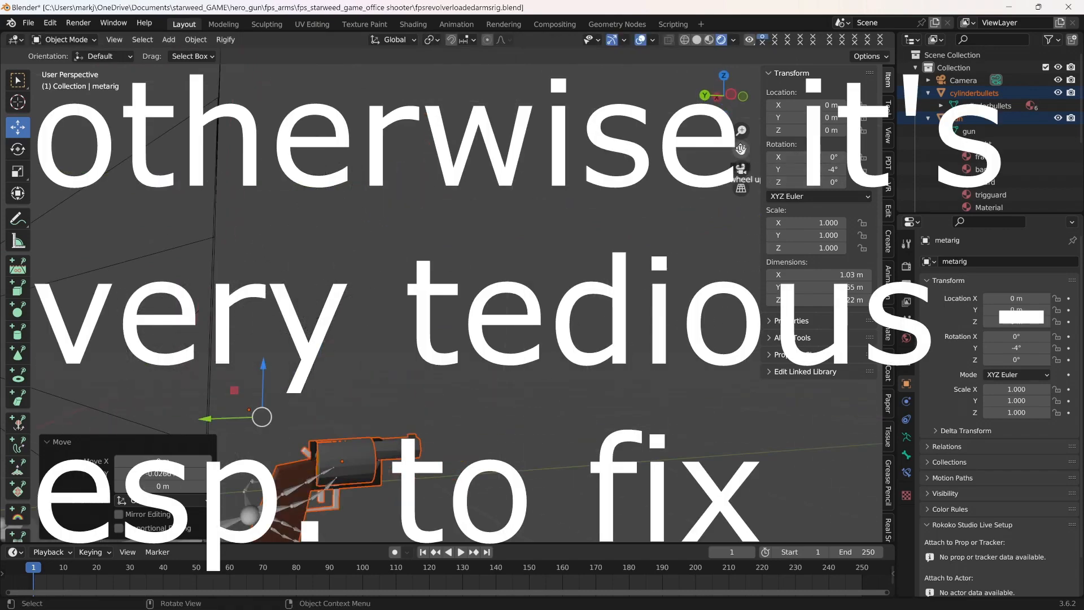
middle_drag(613, 368, 774, 44)
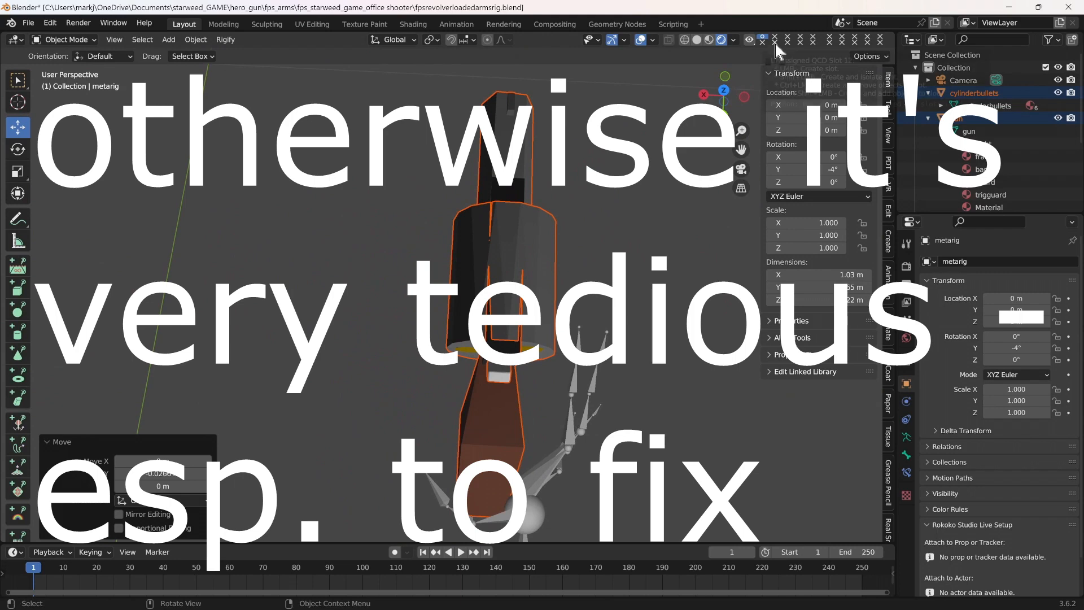
Fine-tune the gun and cylinder bullets' horizontal position against the right hand, ending with -0.015318 m on X.
scroll(585, 355, down, 3)
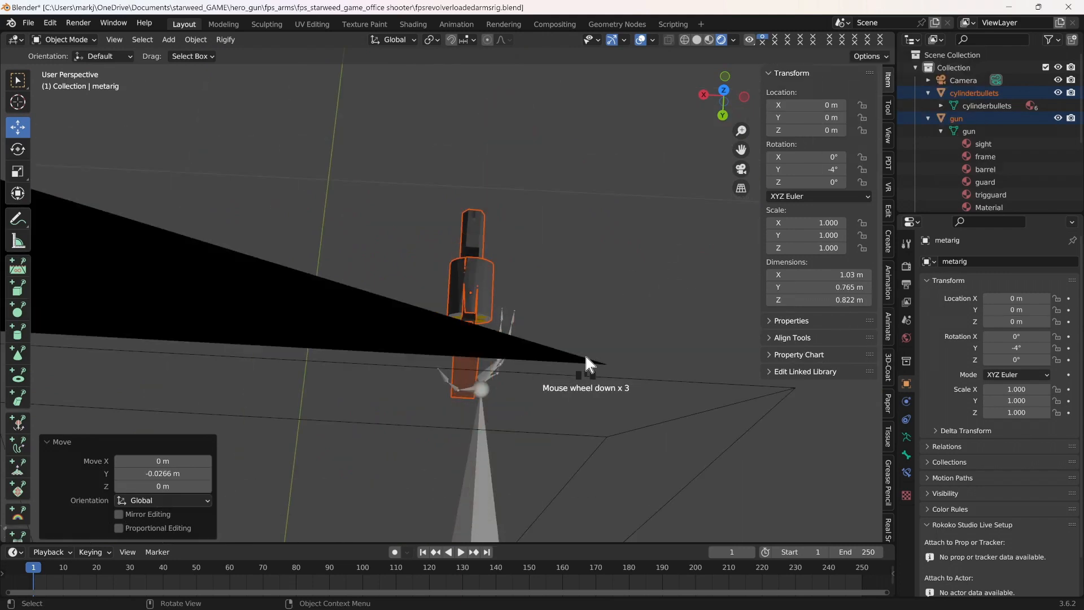
scroll(65, 333, down, 2)
drag(65, 323, 51, 319)
middle_drag(265, 356, 232, 367)
scroll(232, 367, down, 3)
drag(306, 414, 303, 407)
drag(236, 379, 240, 379)
scroll(592, 339, up, 2)
scroll(649, 333, up, 2)
scroll(635, 334, down, 2)
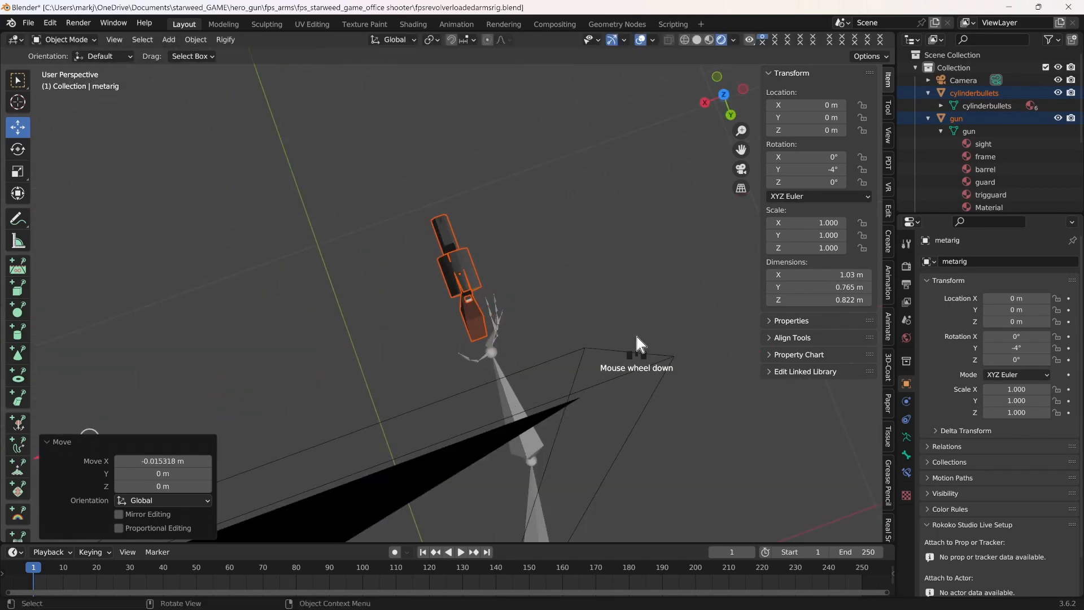
Move the gun and cylinder bullets 0.019075 m on Y and save the file.
drag(183, 421, 185, 426)
middle_drag(638, 444, 669, 469)
scroll(732, 329, up, 2)
scroll(607, 334, up, 2)
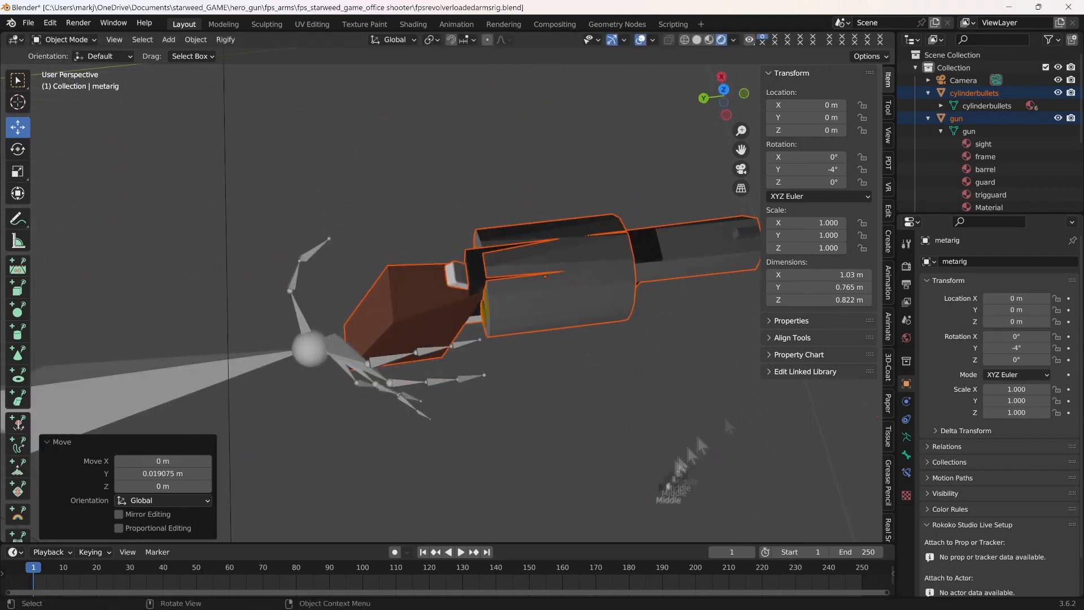
click(27, 23)
click(39, 100)
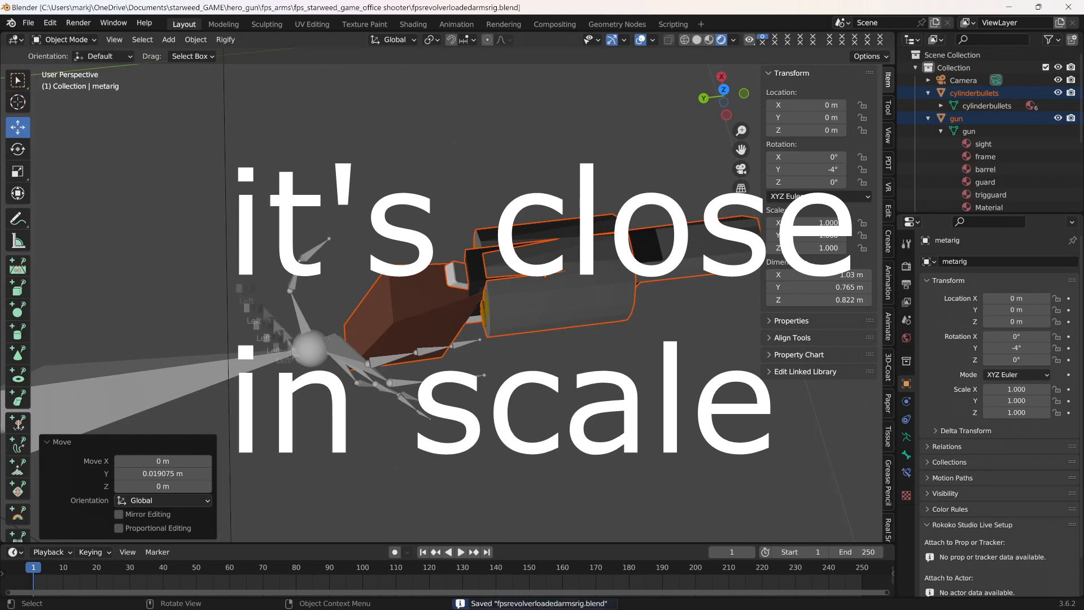
Switch the metarig to Pose Mode and rotate the right thumb's base bone forearm.R.001, finishing with 35° about Z.
click(306, 344)
click(70, 45)
click(67, 80)
click(303, 321)
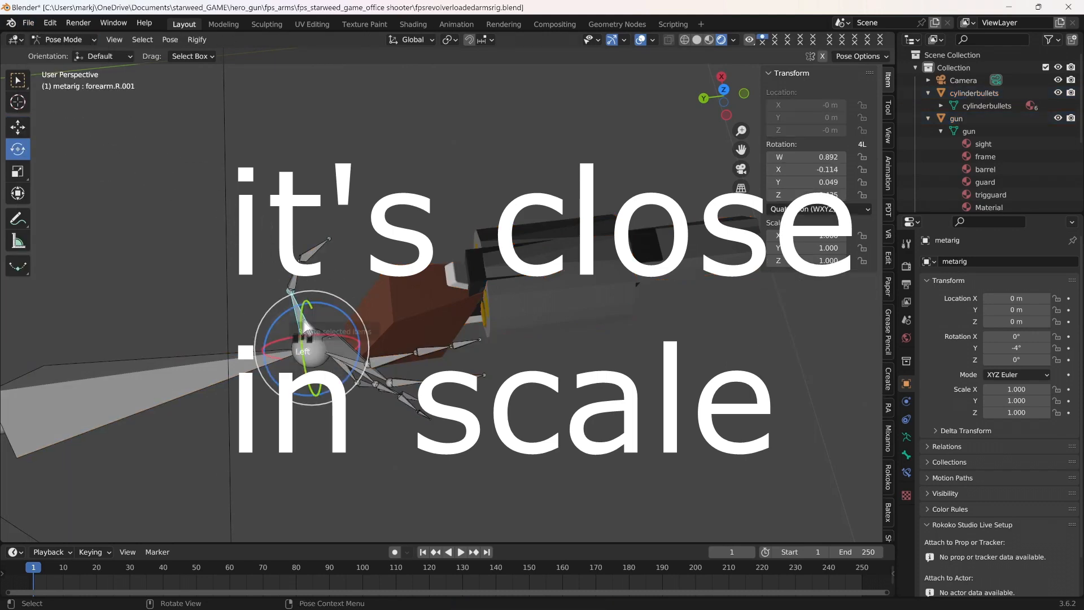
drag(264, 345, 282, 302)
middle_drag(617, 474, 689, 379)
drag(324, 390, 325, 389)
drag(343, 377, 363, 363)
scroll(463, 331, up, 4)
middle_drag(463, 330, 491, 327)
middle_drag(754, 152, 626, 223)
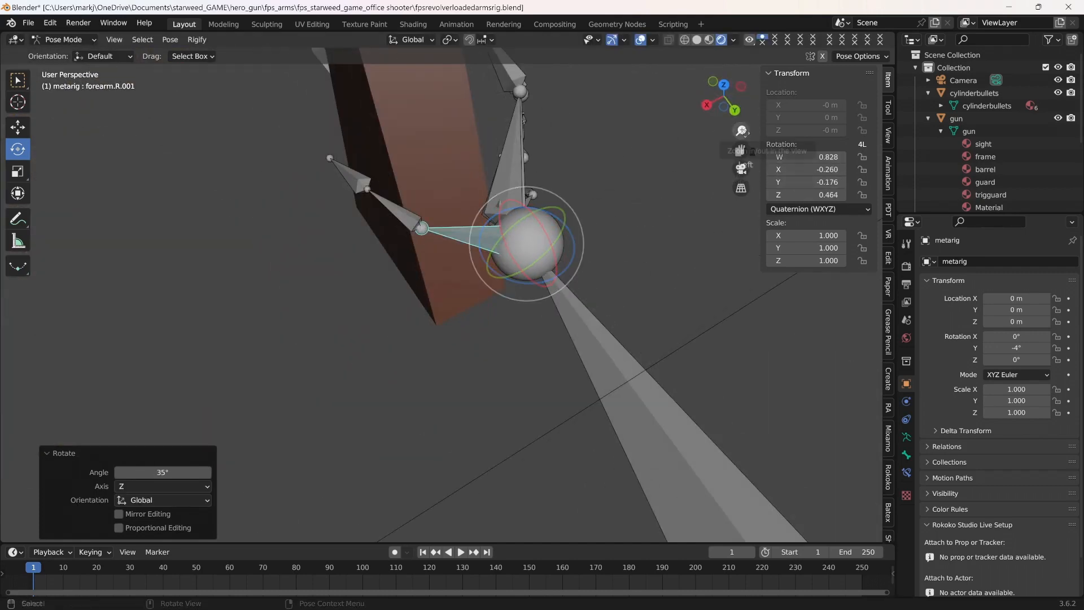
Rotate the right hand's hand.R.001 finger bone toward the revolver grip, including 7.77° about Z.
scroll(744, 133, down, 3)
shift+middle_drag(743, 146, 721, 282)
scroll(610, 327, up, 3)
middle_drag(610, 327, 554, 328)
click(503, 420)
scroll(579, 441, up, 5)
scroll(565, 443, down, 5)
drag(451, 444, 446, 449)
middle_drag(593, 480, 777, 477)
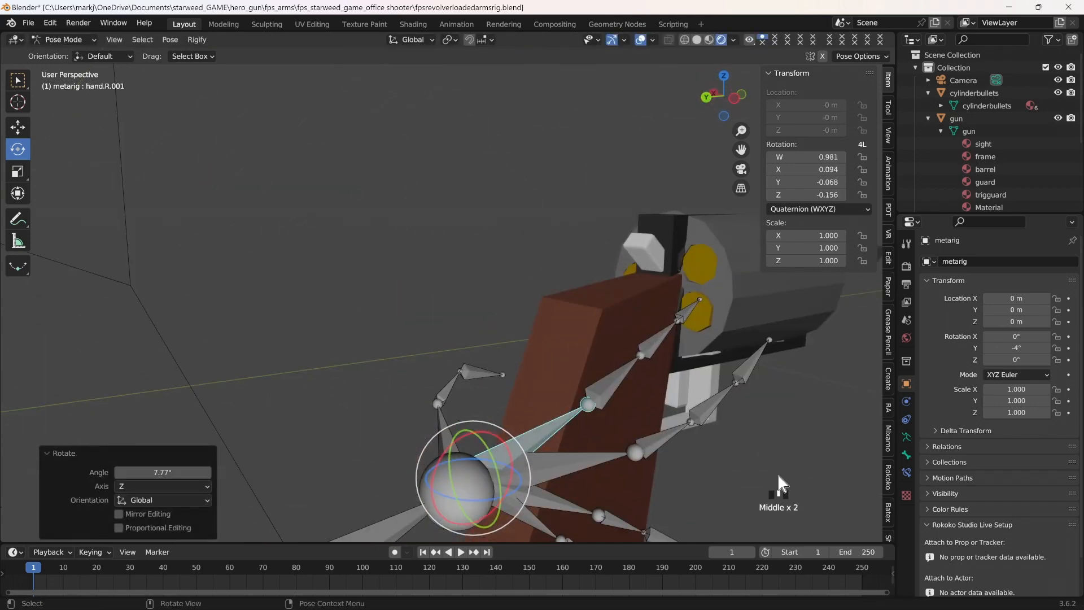
drag(490, 433, 515, 448)
Rotate the base bone of the finger next to hand.R.001 around the revolver grip.
click(566, 467)
scroll(604, 473, up, 4)
scroll(604, 473, down, 4)
shift+middle_drag(514, 452, 424, 288)
drag(425, 288, 669, 320)
middle_drag(725, 359, 526, 335)
drag(380, 344, 397, 348)
middle_drag(677, 375, 631, 418)
Adjust the remaining right finger base bones around the grip, ending with a 6.46° rotation about X, and save the file.
click(466, 364)
drag(362, 338, 368, 340)
middle_drag(520, 434, 510, 359)
click(443, 363)
drag(424, 340, 418, 346)
click(466, 361)
middle_drag(680, 379, 788, 410)
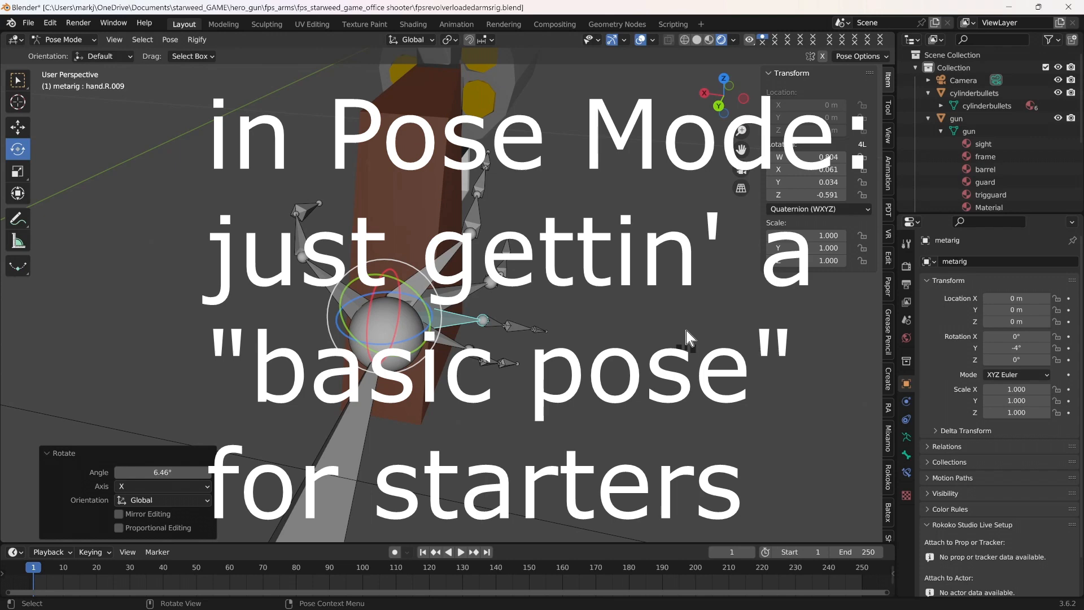
click(28, 22)
click(39, 141)
Return to Object Mode and add a mesh cylinder with 32 vertices, 1 m radius and 2 m depth.
click(63, 39)
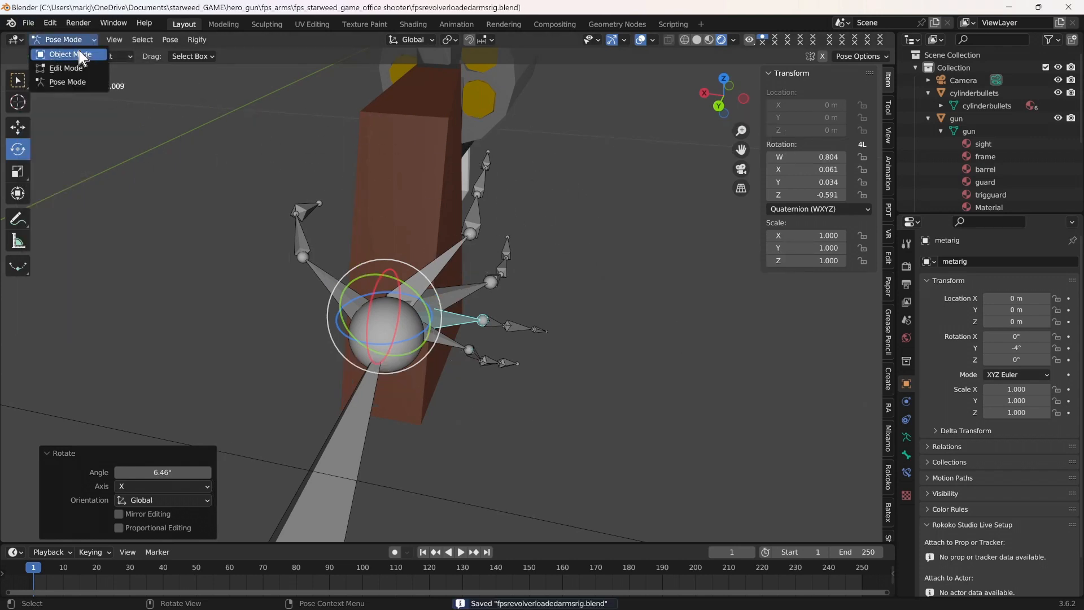
click(79, 54)
click(168, 39)
mouse_move(194, 52)
click(299, 146)
middle_drag(327, 223, 407, 260)
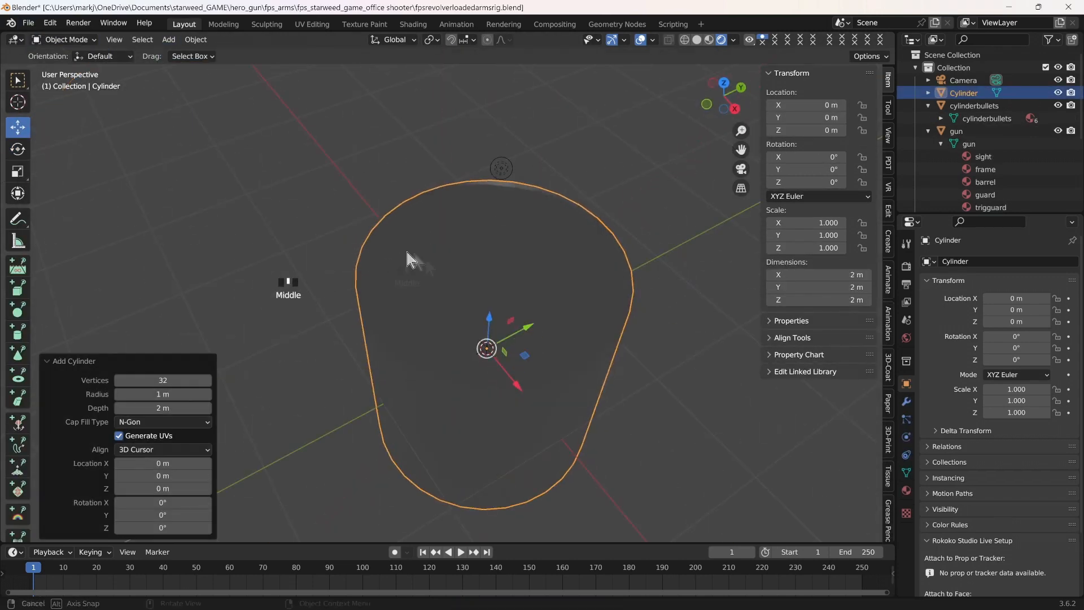
Scale the new cylinder down uniformly to 0.030.
drag(517, 301, 490, 343)
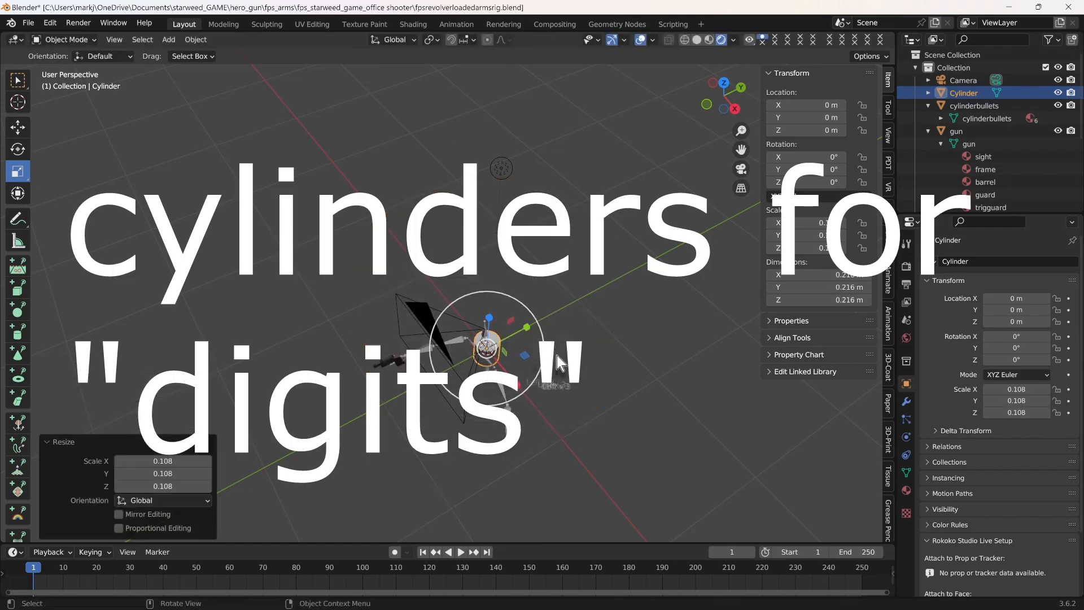
scroll(626, 383, up, 3)
middle_drag(654, 390, 642, 372)
drag(566, 367, 528, 402)
scroll(468, 452, up, 5)
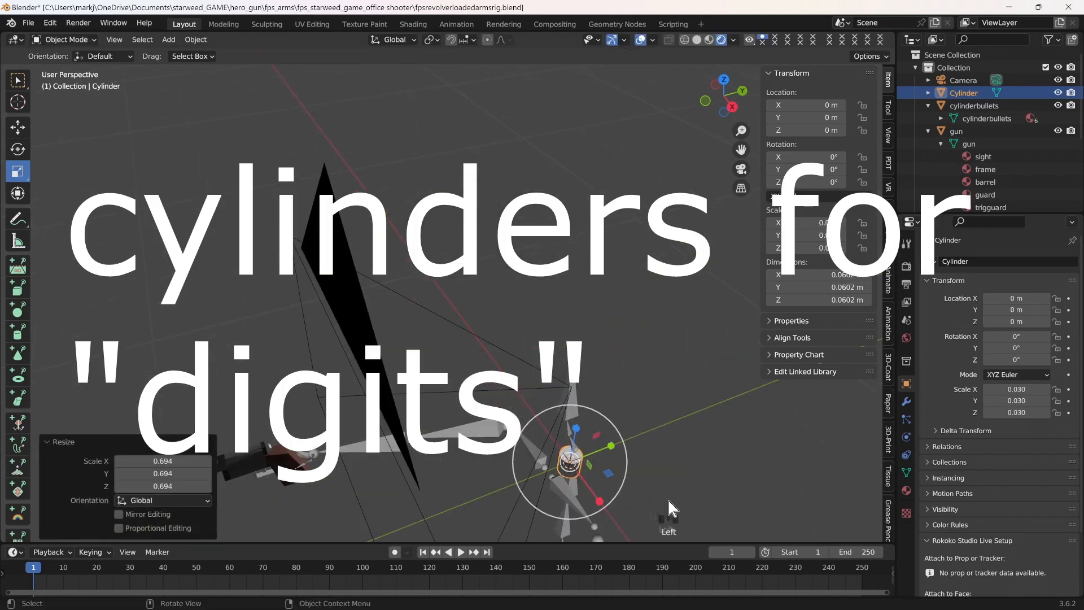
Move the cylinder close to the right hand, to X -0.22341 m and Y -0.59567 m.
drag(649, 497, 440, 530)
drag(741, 151, 645, 67)
scroll(308, 329, up, 2)
middle_drag(304, 378, 350, 367)
drag(292, 295, 166, 362)
scroll(271, 338, down, 4)
drag(396, 351, 332, 326)
scroll(357, 360, up, 1)
middle_drag(357, 360, 242, 352)
scroll(223, 356, up, 2)
scroll(229, 364, up, 5)
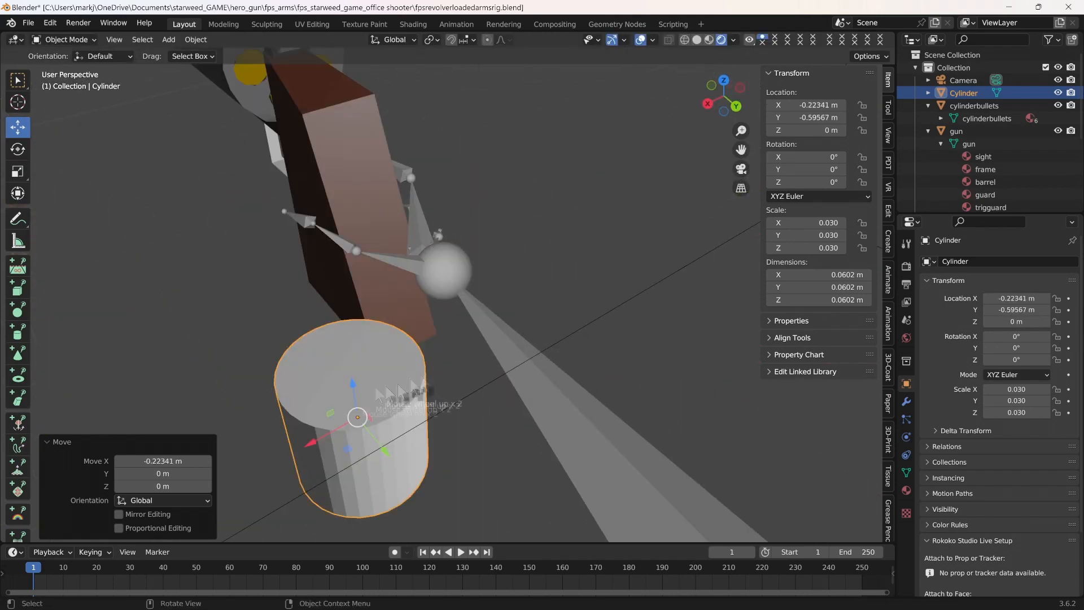
Scale the cylinder down uniformly by 0.316 to finger size.
click(17, 171)
drag(365, 348, 354, 401)
middle_drag(361, 405, 435, 396)
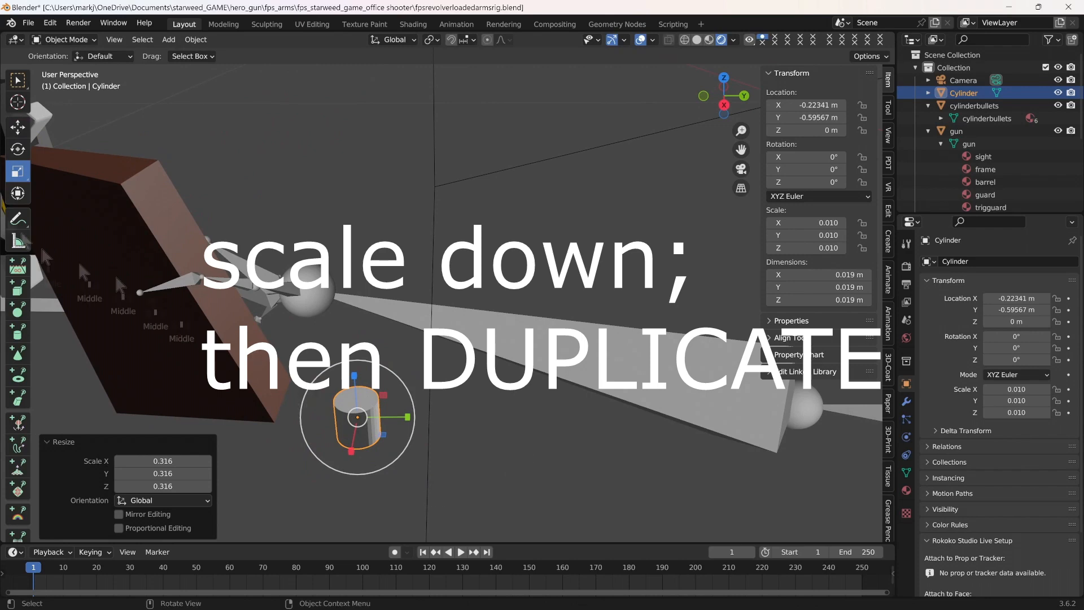
Move the cylinder -0.067934 m on Y, below the revolver grip.
click(17, 127)
drag(409, 415, 251, 405)
middle_drag(344, 415, 374, 450)
scroll(379, 446, down, 5)
drag(741, 149, 738, 164)
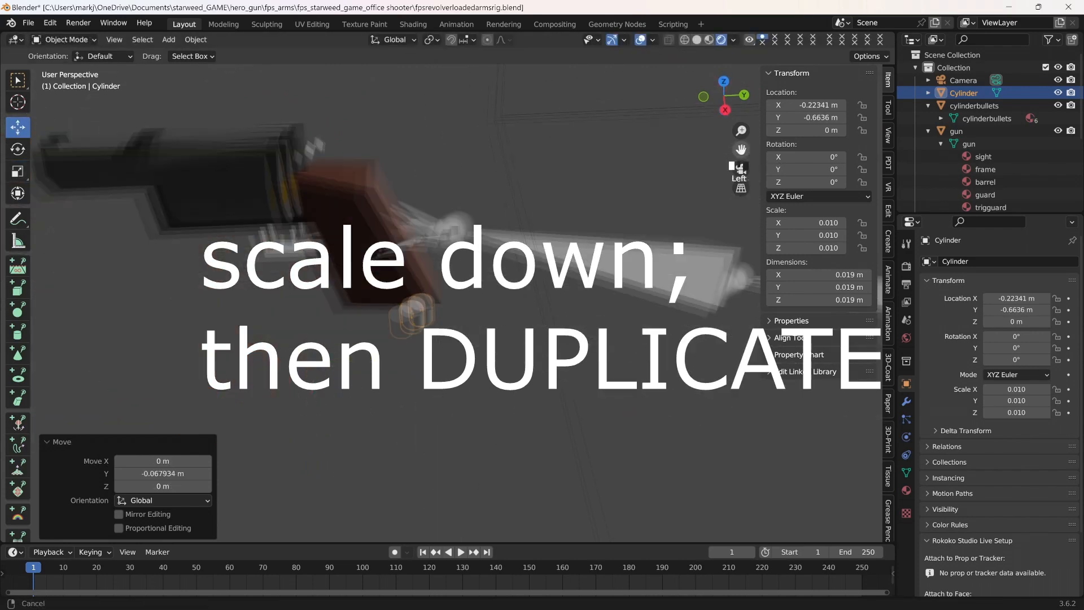
Duplicate the small cylinder twice and place the copies in a row beside the original.
scroll(556, 319, up, 5)
scroll(533, 357, up, 1)
middle_drag(551, 317, 525, 319)
right_click(408, 332)
click(408, 332)
click(288, 321)
right_click(282, 317)
click(283, 317)
click(172, 315)
Move the original cylinder 0.064756 m on Z and 0.019887 m on Y toward the right thumb.
click(403, 368)
mouse_move(390, 334)
mouse_down()
mouse_move(382, 254)
mouse_move(387, 316)
mouse_up()
mouse_move(497, 333)
middle_down()
mouse_move(508, 339)
mouse_move(484, 339)
middle_up()
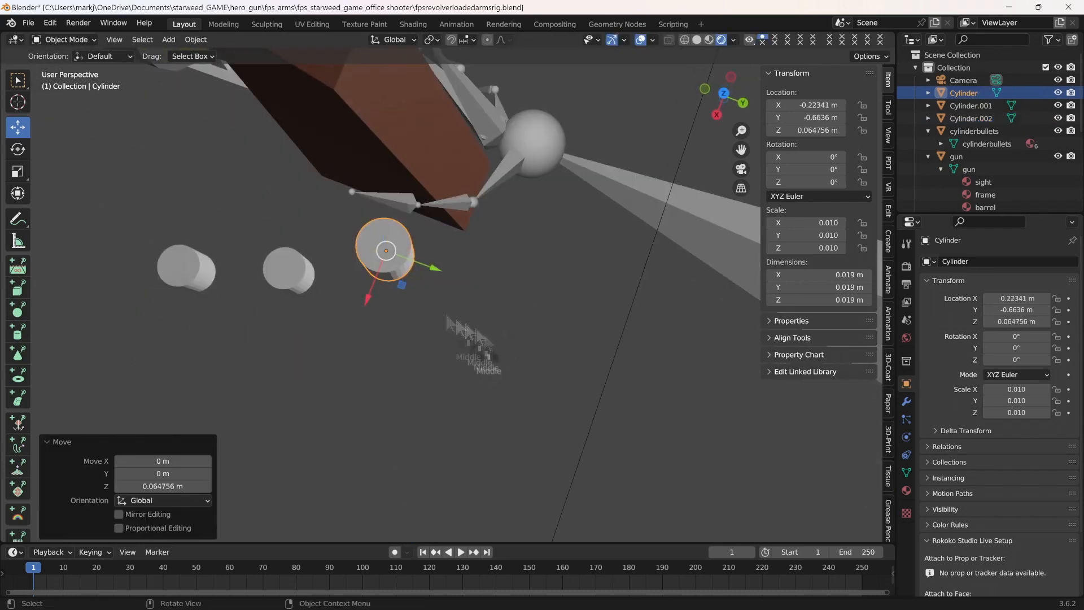
drag(432, 272, 444, 314)
scroll(554, 326, down, 1)
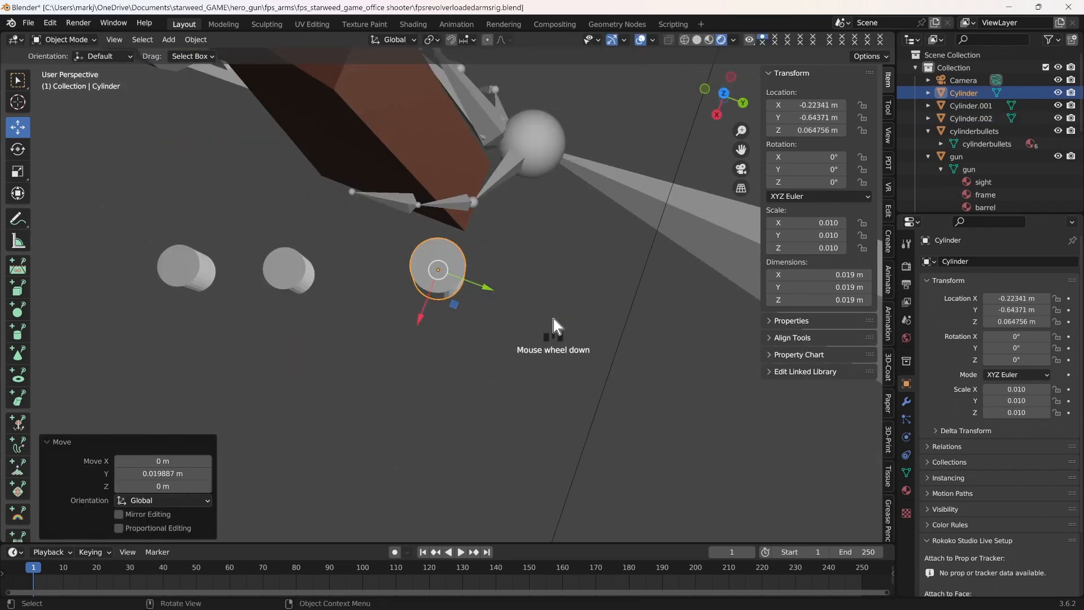
Open the metarig in Edit Mode and scale down the right thumb's base bone forearm.R.001.
middle_drag(547, 307, 517, 293)
click(550, 232)
click(68, 41)
click(68, 68)
scroll(472, 279, down, 8)
scroll(644, 366, up, 2)
middle_drag(735, 149, 302, 383)
scroll(422, 366, down, 2)
scroll(302, 383, down, 2)
click(266, 337)
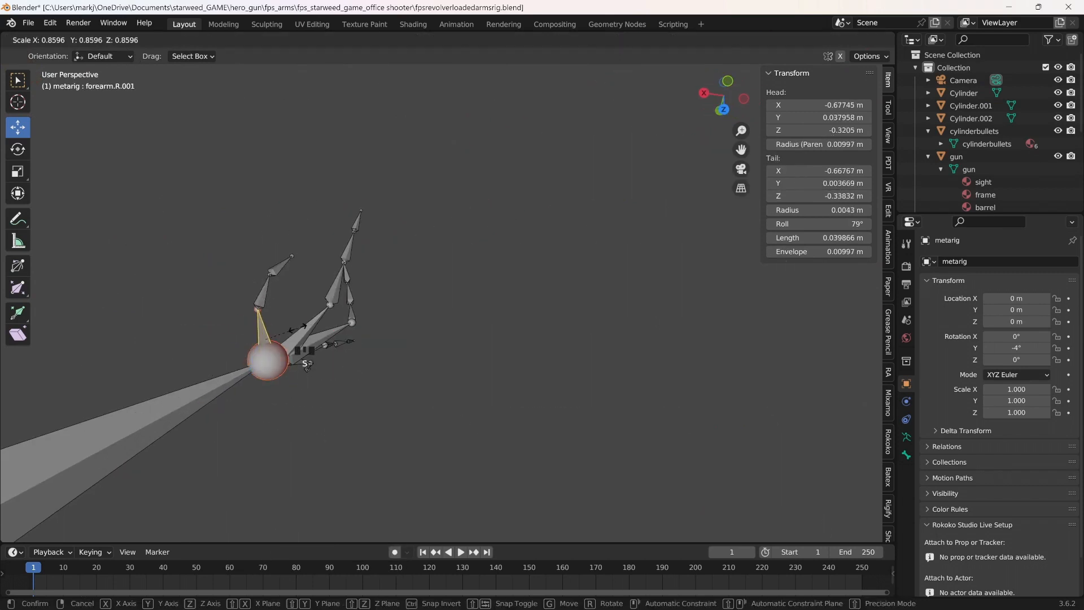
Return the metarig to Object Mode and save the file.
click(69, 39)
click(69, 54)
scroll(397, 216, down, 3)
scroll(397, 209, down, 5)
scroll(440, 227, up, 3)
middle_drag(737, 145, 517, 245)
scroll(361, 230, up, 3)
scroll(305, 228, down, 4)
scroll(569, 220, up, 4)
key(ctrl+s)
Select the cylinder nearest the right thumb and rotate it freely to match the direction of the thumb's base bone.
drag(741, 150, 498, 451)
scroll(497, 297, down, 2)
middle_drag(494, 299, 500, 255)
scroll(741, 152, up, 3)
drag(741, 150, 965, 150)
middle_drag(643, 311, 589, 314)
drag(741, 149, 504, 146)
click(168, 400)
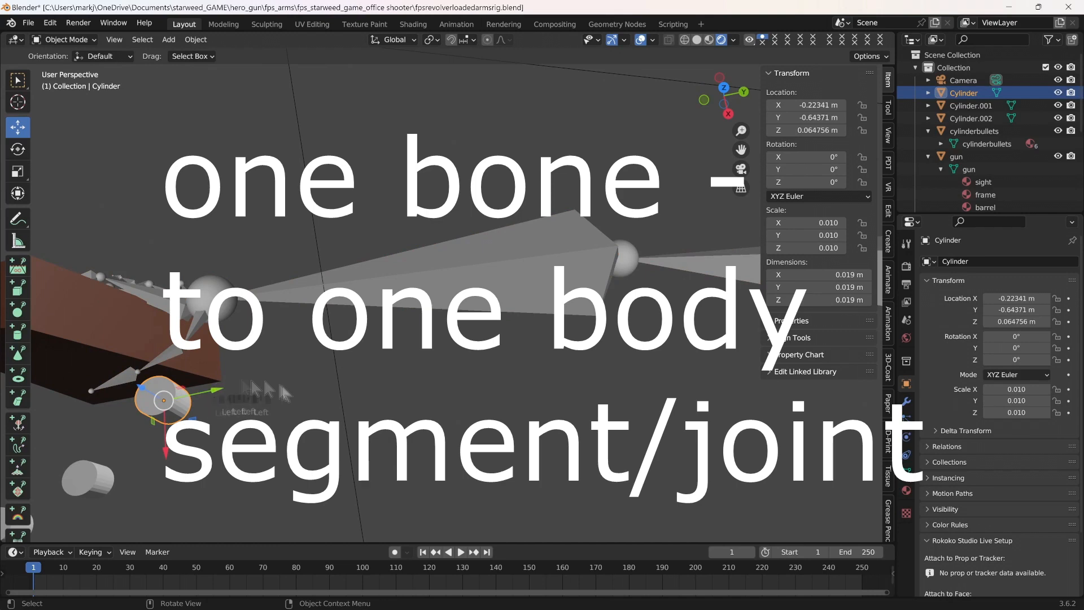
scroll(248, 390, down, 3)
middle_drag(248, 389, 212, 375)
scroll(260, 389, up, 3)
mouse_move(741, 150)
mouse_down()
mouse_move(1036, 164)
mouse_move(739, 149)
mouse_up()
scroll(598, 425, down, 2)
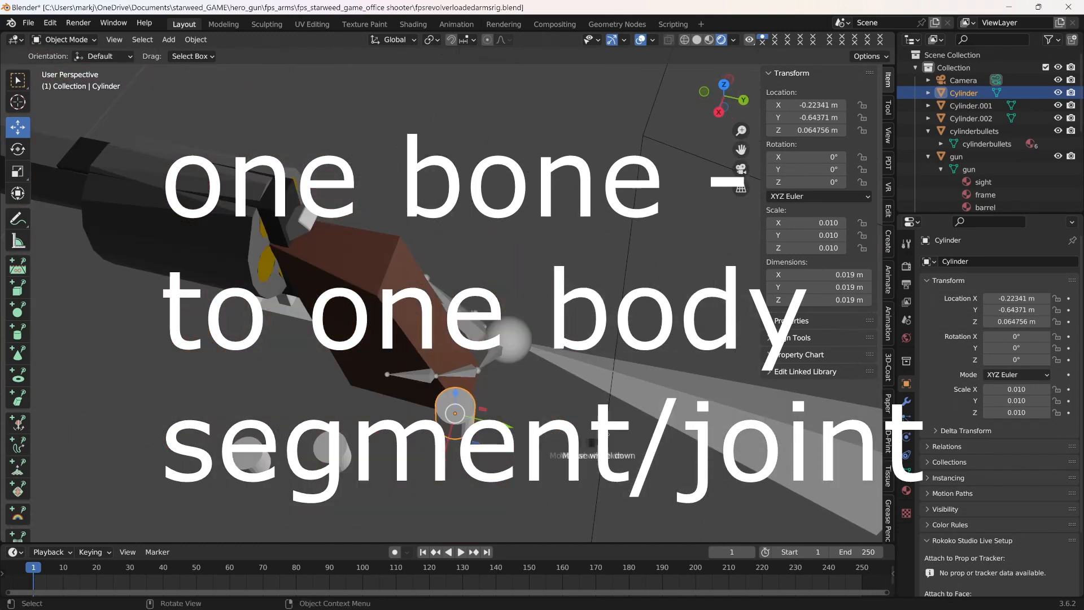
click(17, 149)
drag(455, 413, 469, 429)
Move the rotated cylinder onto the right thumb's base bone.
scroll(557, 427, up, 4)
drag(742, 150, 686, 3)
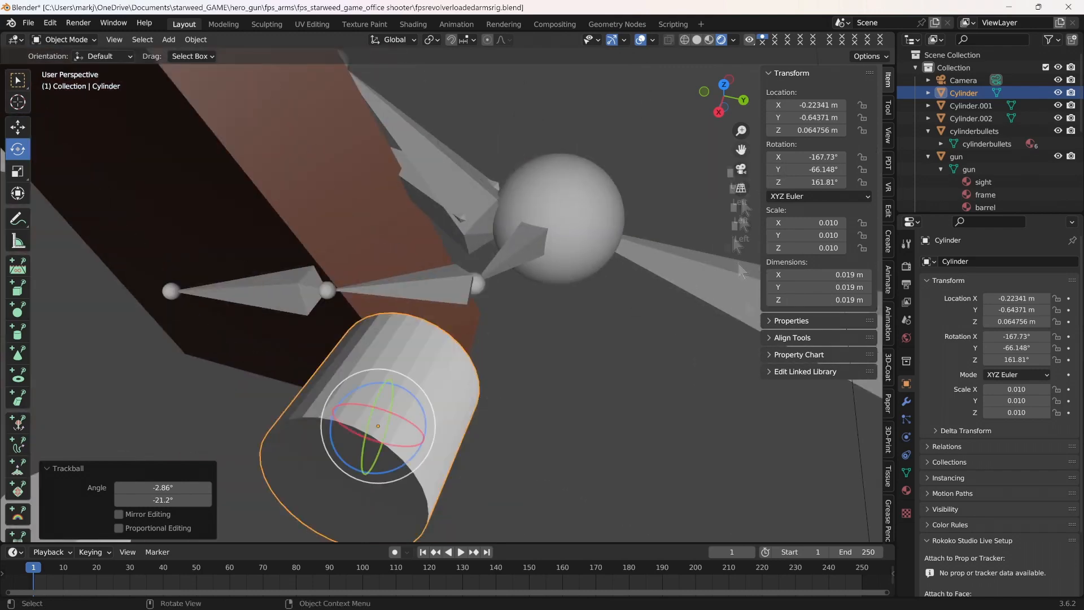
click(19, 127)
drag(364, 473, 429, 285)
middle_drag(591, 347, 545, 330)
drag(441, 202, 440, 249)
scroll(614, 388, down, 5)
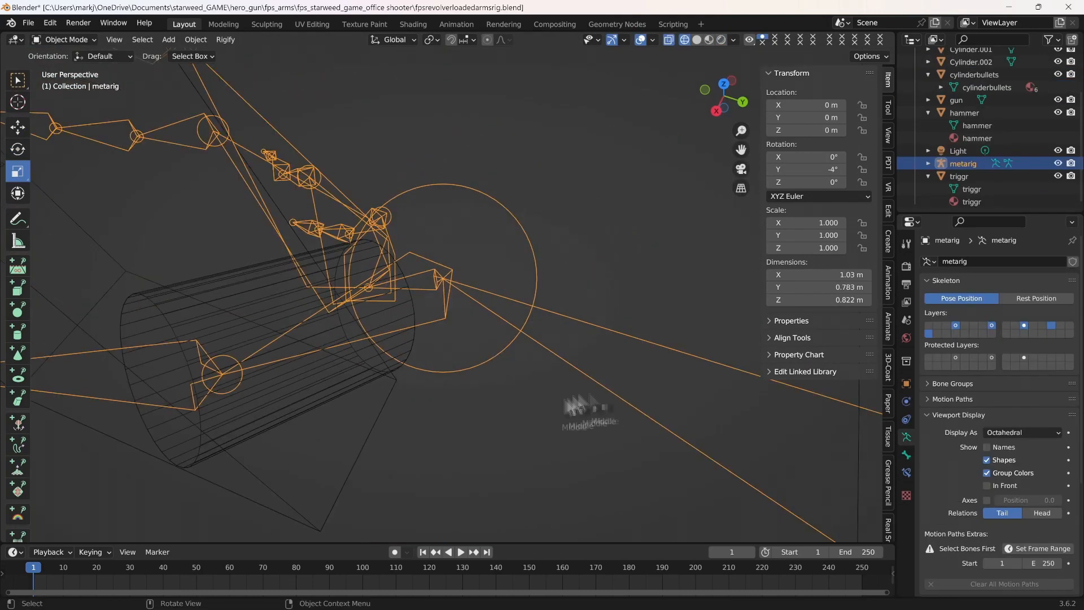
Select the cylinder fitted around the thumb's base bone and switch the viewport from wireframe to rendered shading.
drag(731, 110, 774, 97)
scroll(533, 242, down, 6)
drag(741, 149, 835, 108)
scroll(540, 323, down, 3)
scroll(540, 323, up, 3)
drag(741, 150, 1067, 11)
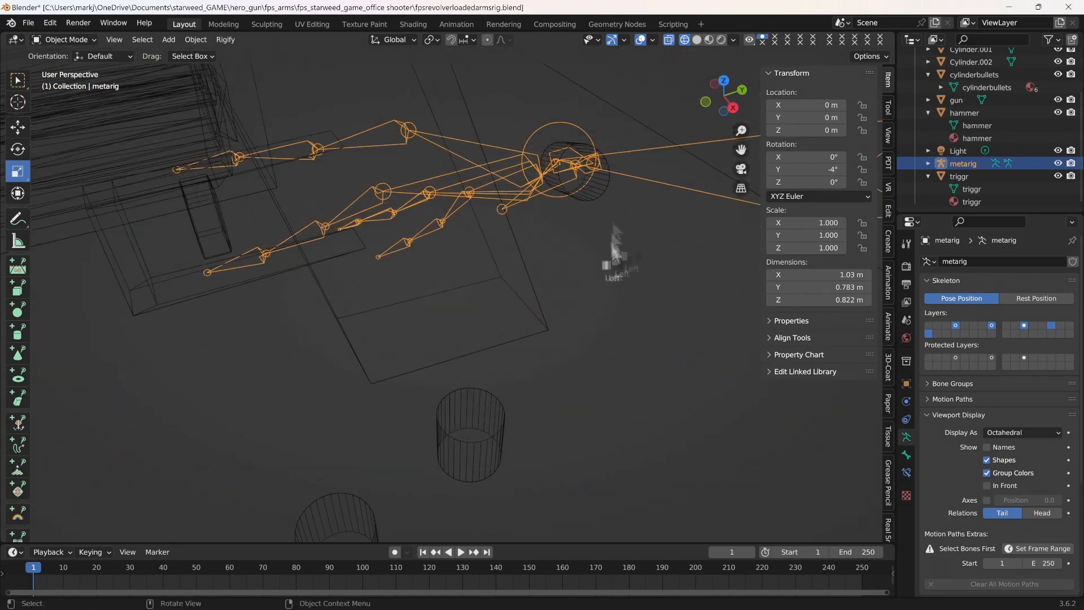
click(597, 192)
middle_drag(619, 307, 633, 276)
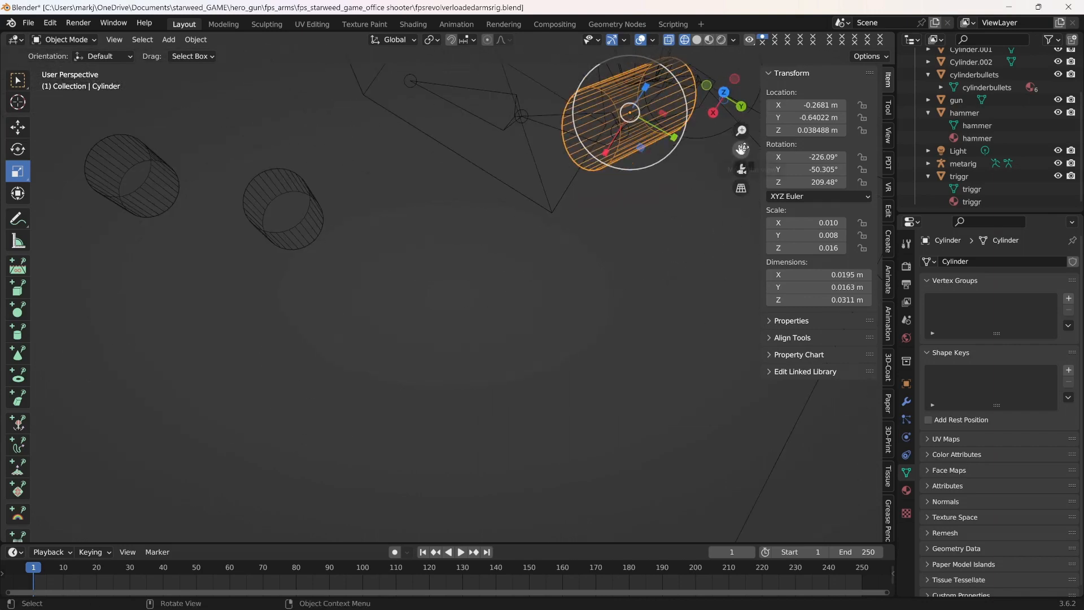
drag(741, 150, 495, 255)
scroll(508, 324, up, 3)
scroll(508, 325, down, 3)
click(721, 39)
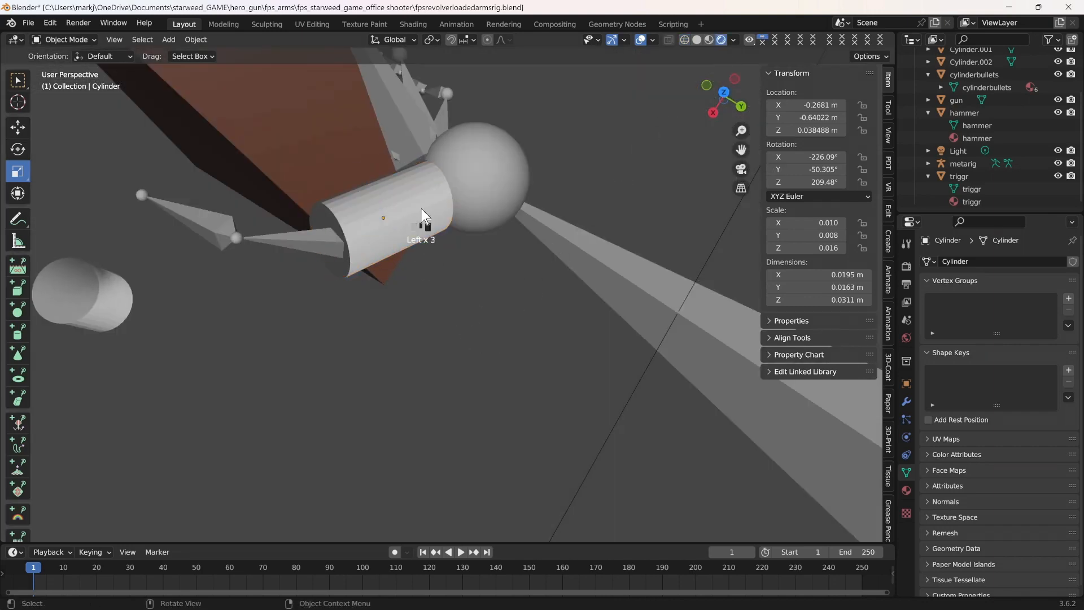
Add the metarig to the selection, enter Pose Mode and parent the cylinder to the thumb's base bone forearm.R.001.
shift+click(296, 242)
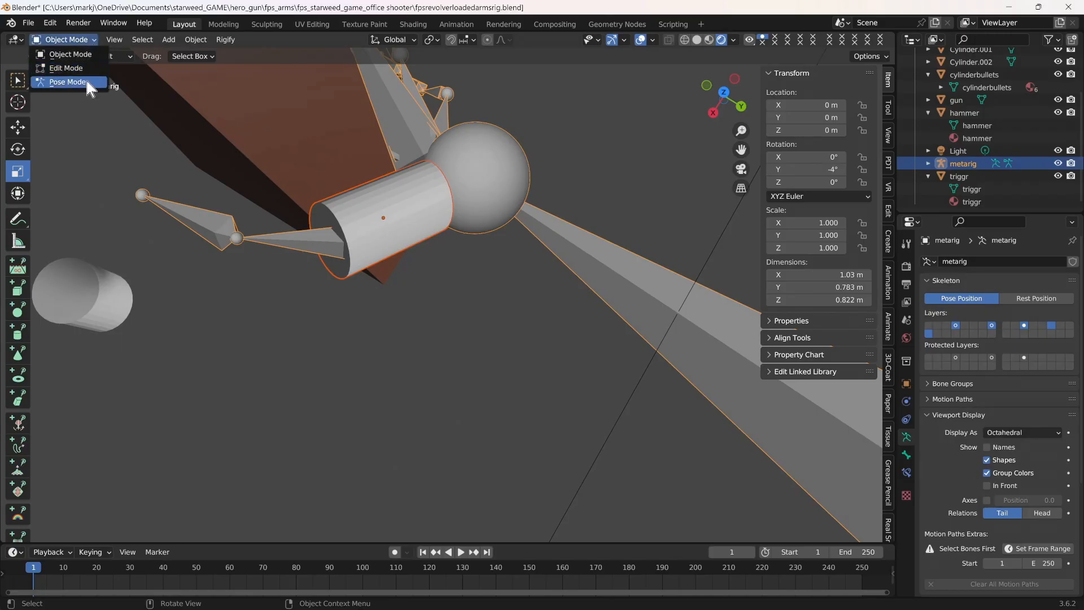
click(84, 84)
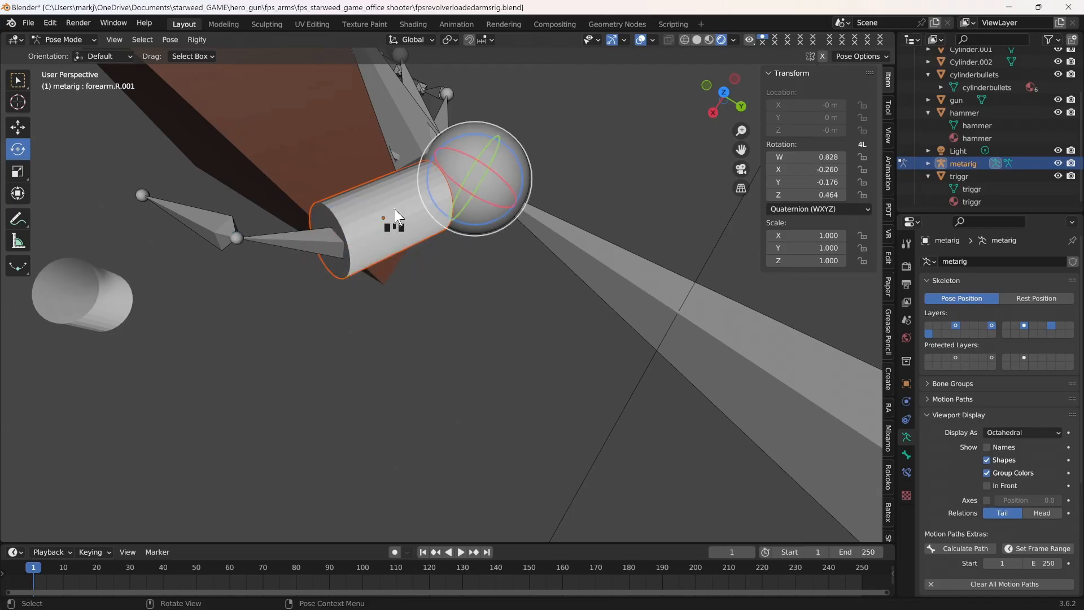
click(623, 40)
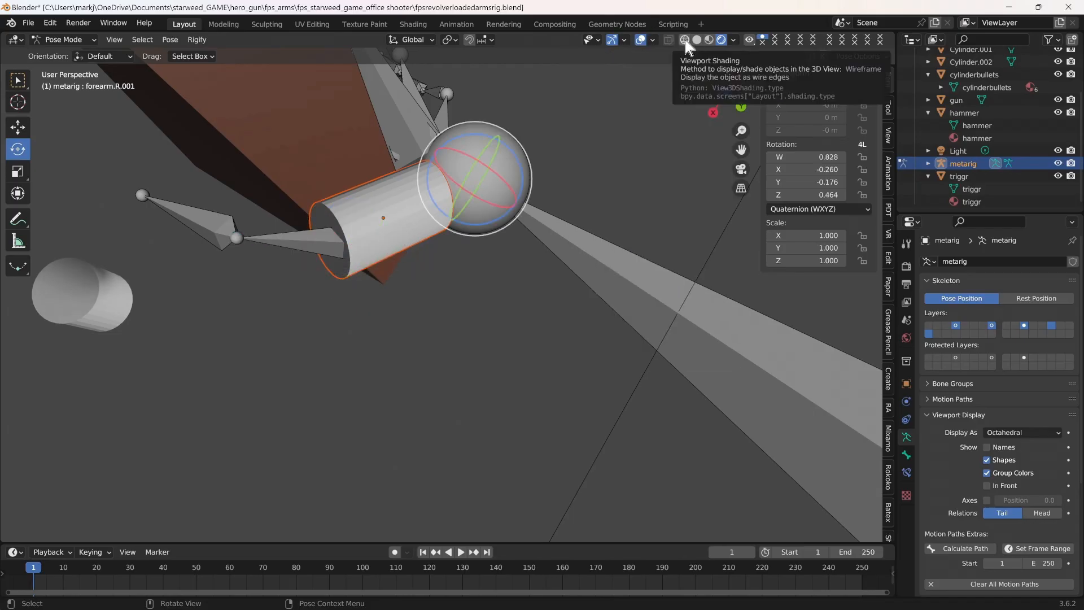
click(684, 39)
click(301, 239)
click(408, 220)
middle_drag(502, 308, 491, 387)
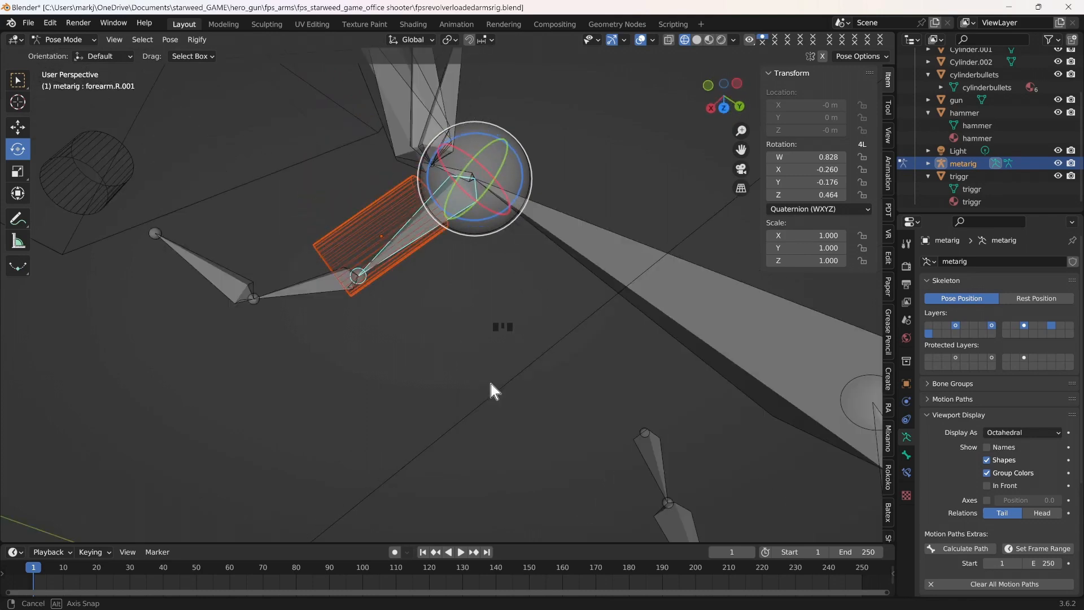
click(170, 39)
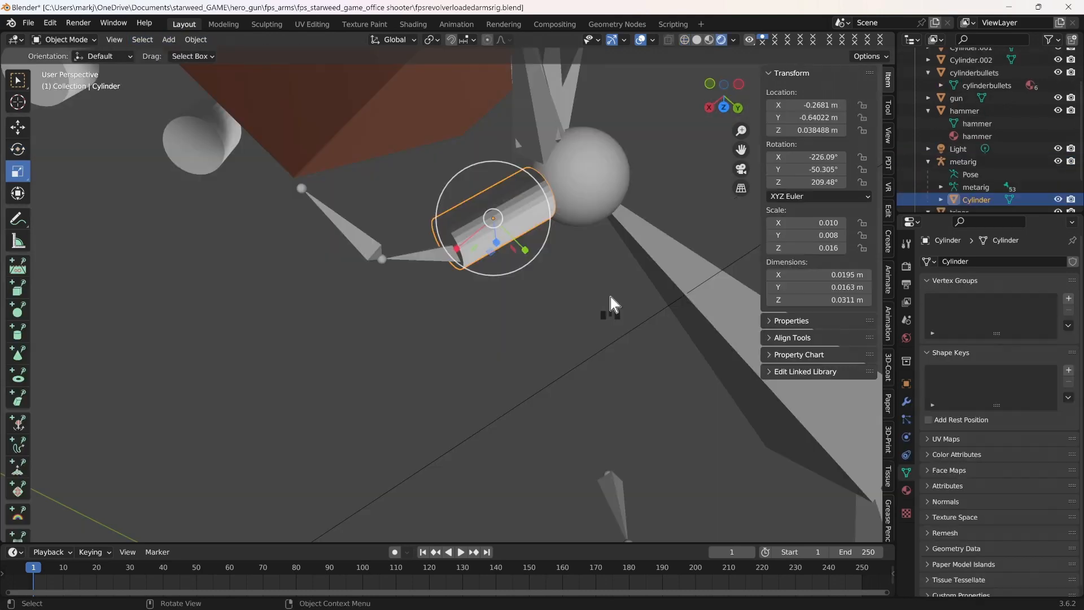
Put the metarig back in Pose Mode and display its bones In Front.
click(83, 42)
click(358, 243)
click(83, 41)
click(68, 80)
click(987, 485)
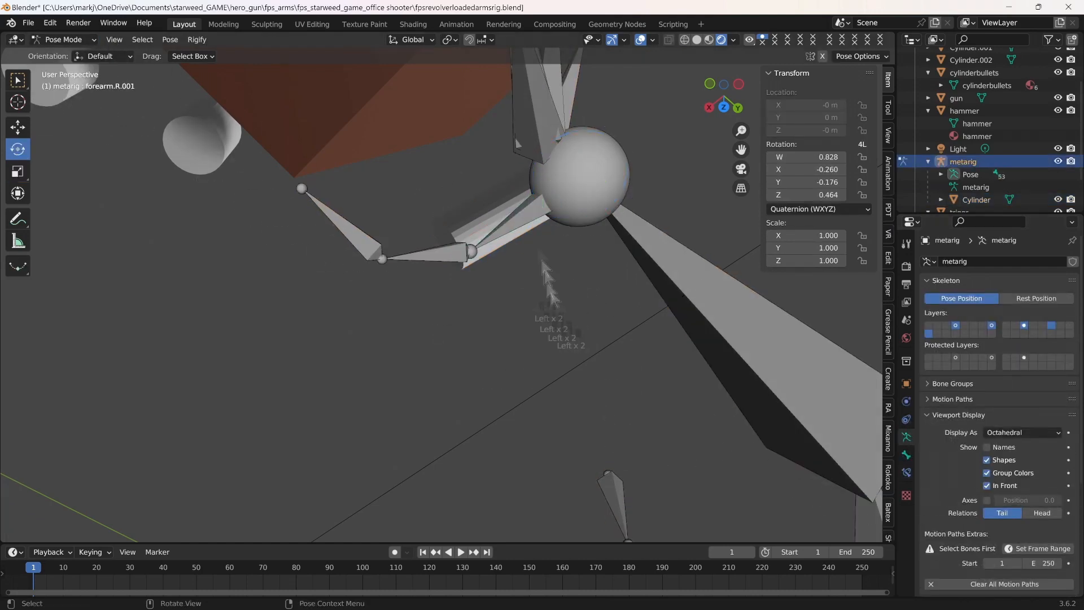
Test-rotate the thumb's base bone freely by 12.6° and 5.16° with its cylinder, and undo the rotation.
scroll(631, 172, up, 3)
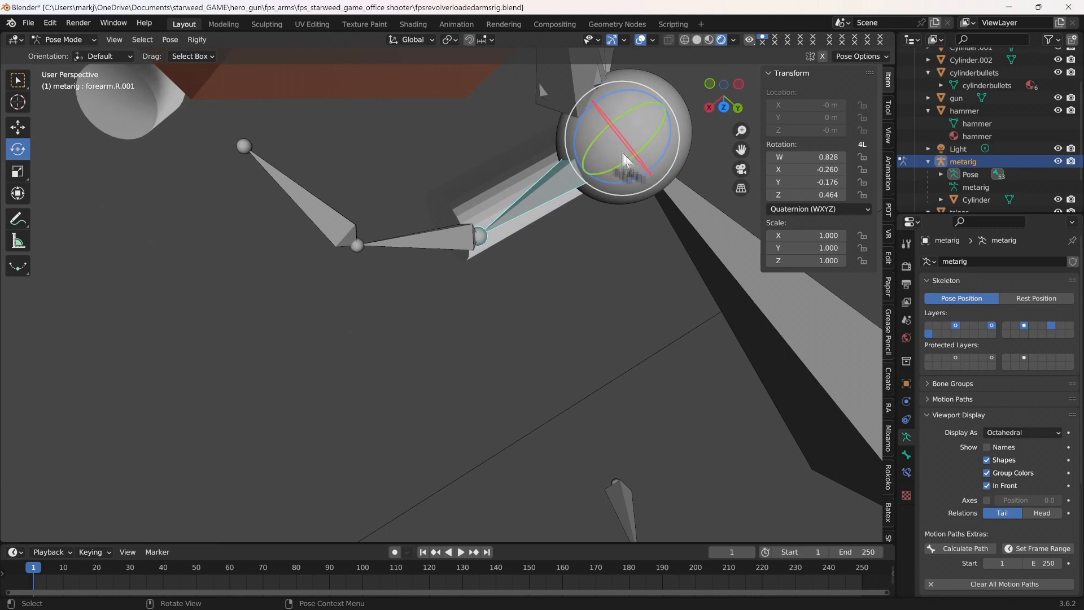
drag(605, 144, 603, 146)
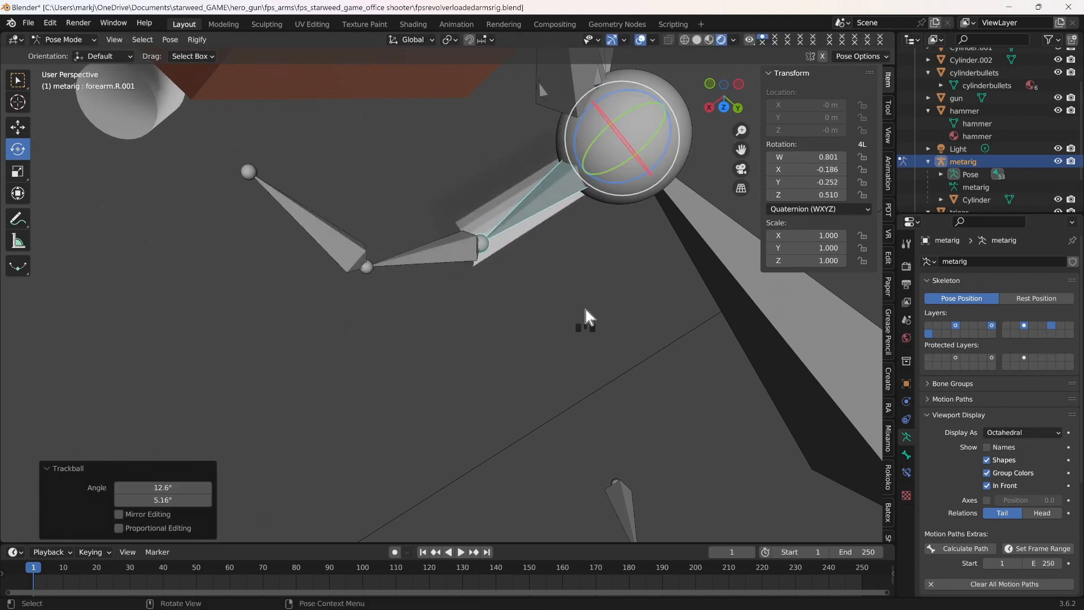
click(585, 310)
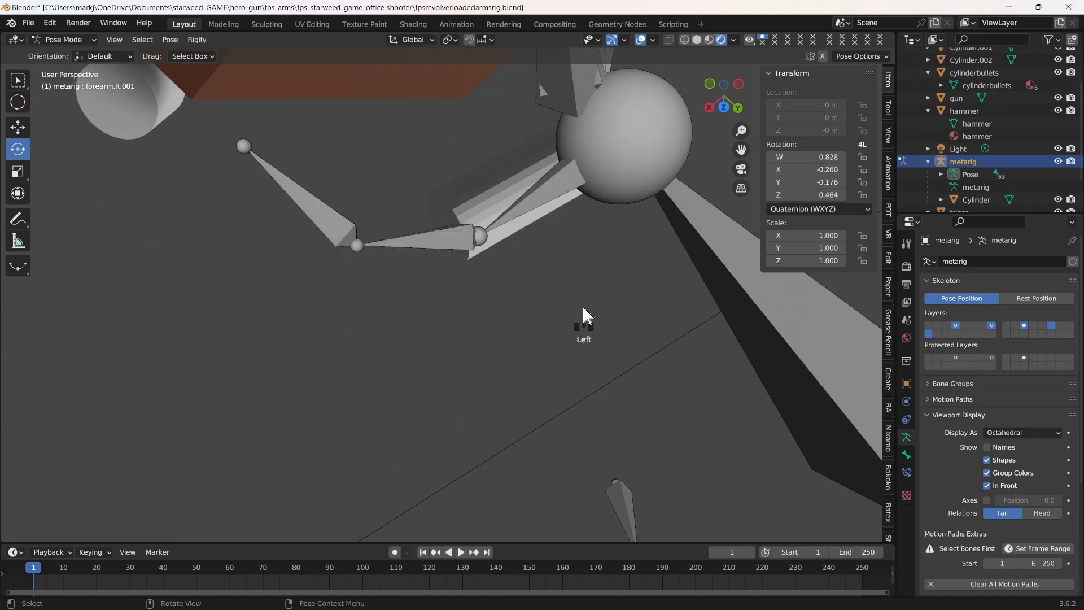
Turn off the metarig's In Front display and save the file.
click(986, 486)
click(28, 23)
click(59, 133)
Return to Object Mode, select the cylinder on the thumb's base bone and rename the object thumb1.
drag(741, 150, 795, 282)
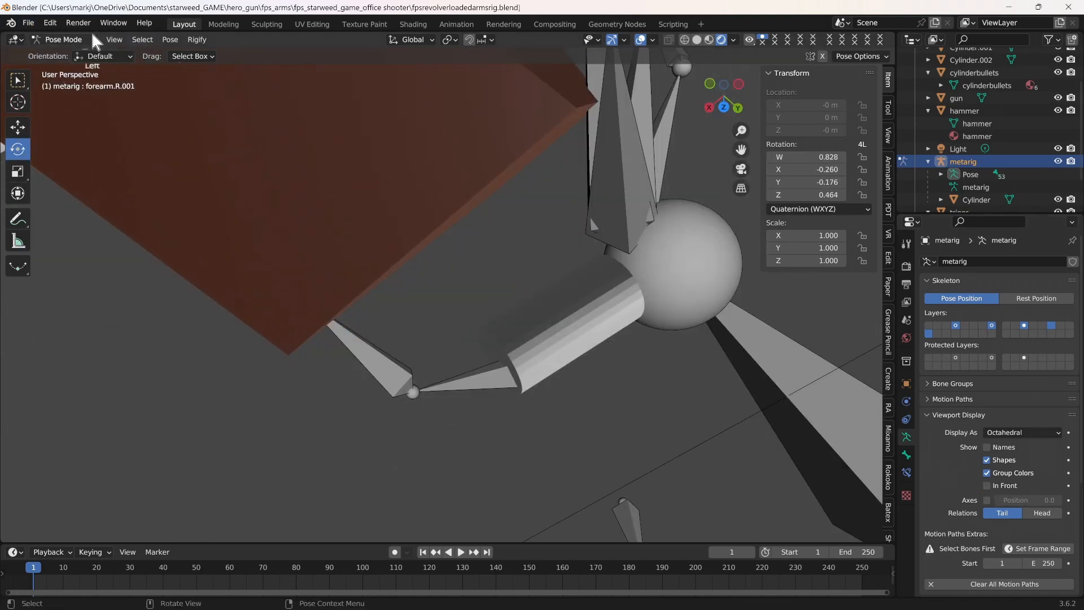
click(80, 39)
click(73, 55)
click(533, 371)
middle_drag(667, 407, 667, 391)
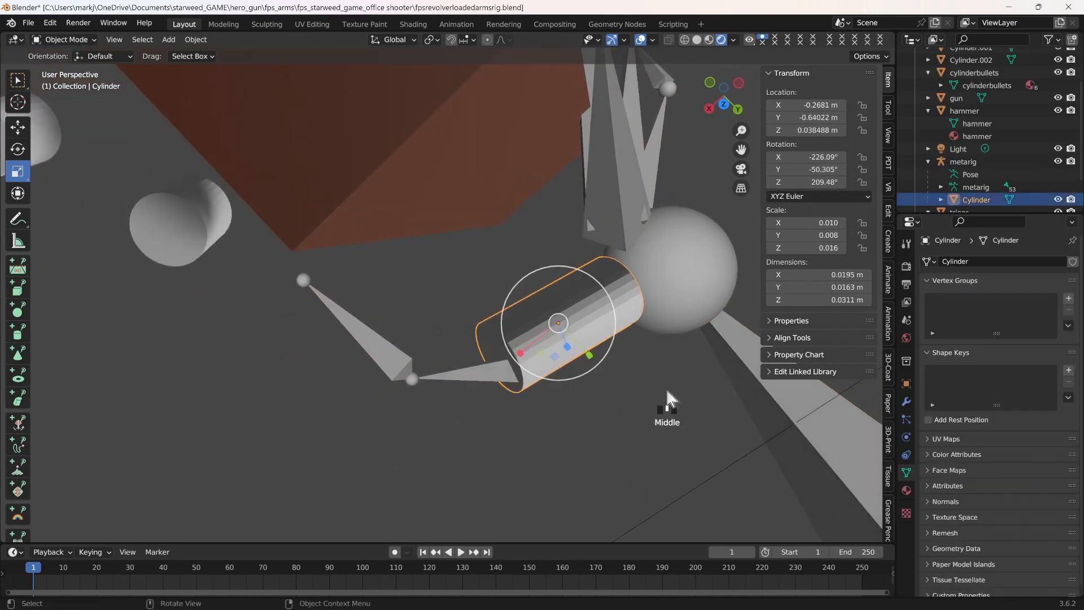
double_click(985, 201)
text(thumb1)
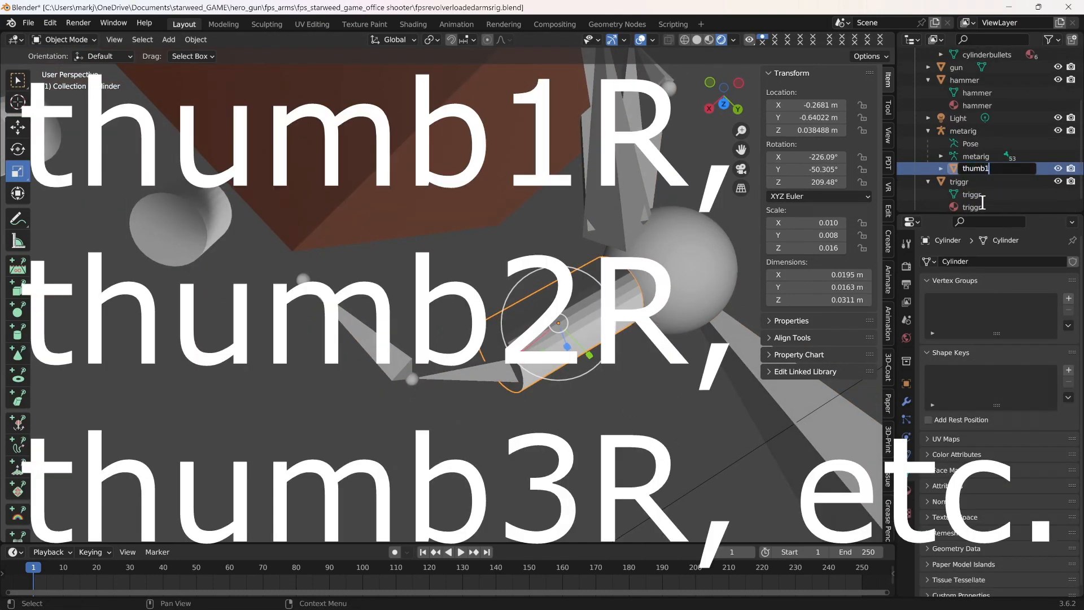
key(Return)
Expand the thumb1 object and rename its mesh data thumb1R.
click(940, 169)
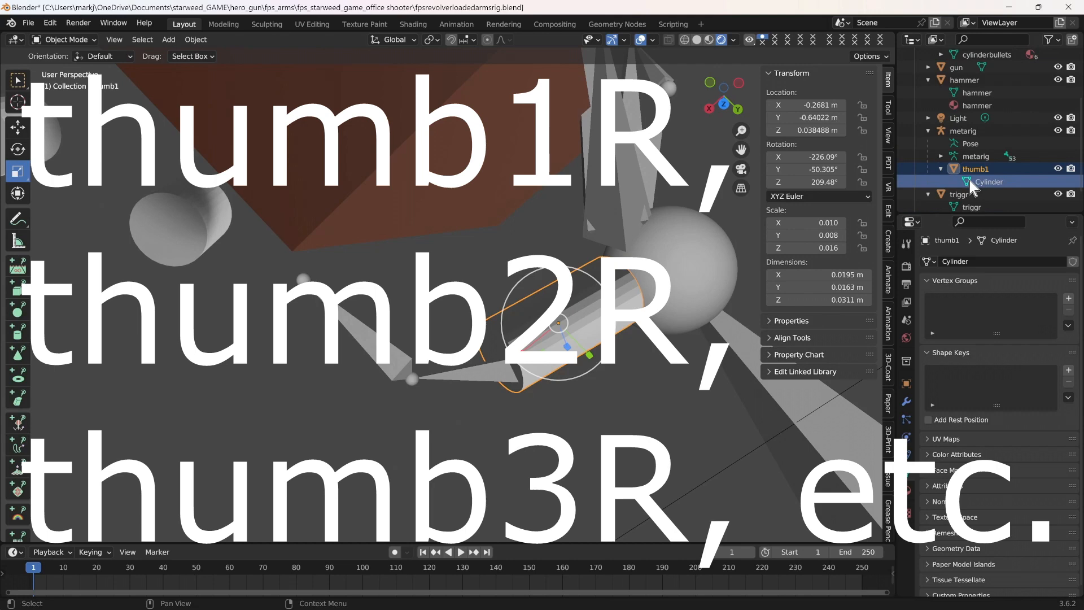
double_click(984, 182)
text(thumb1R)
key(Return)
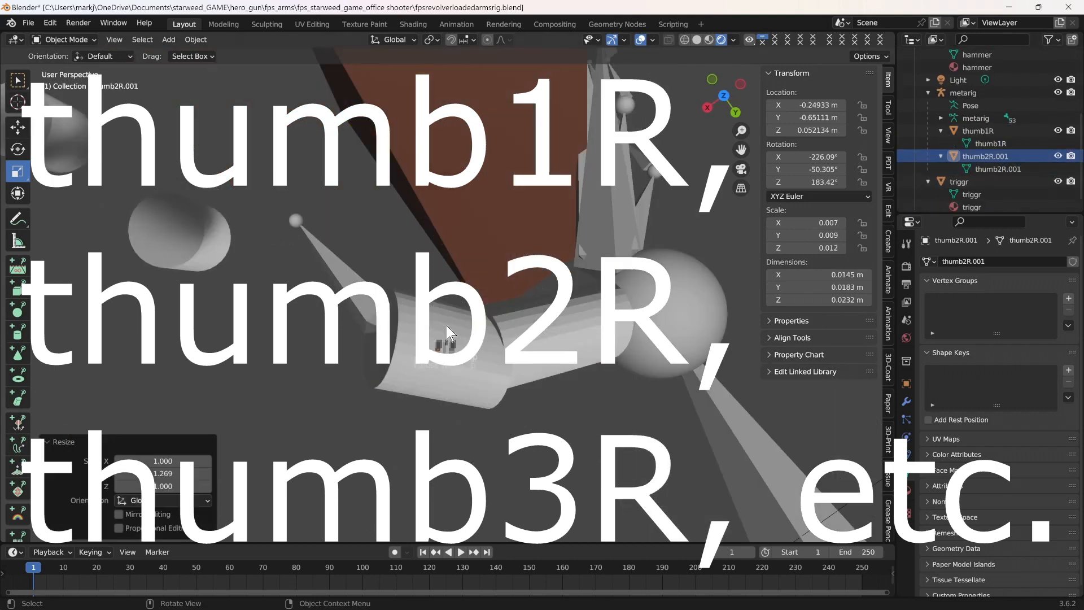
Add the metarig to the selection, enter Pose Mode with In Front on and bone-parent thumb2R.001 to forearm.R.002.
shift+click(446, 339)
click(63, 40)
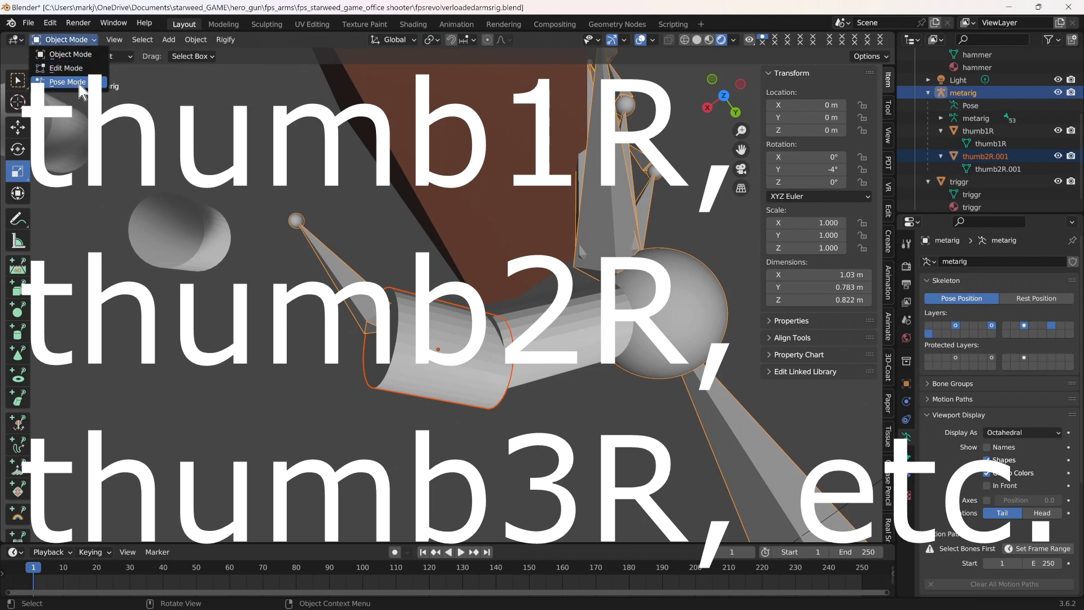
click(79, 85)
click(987, 485)
click(495, 363)
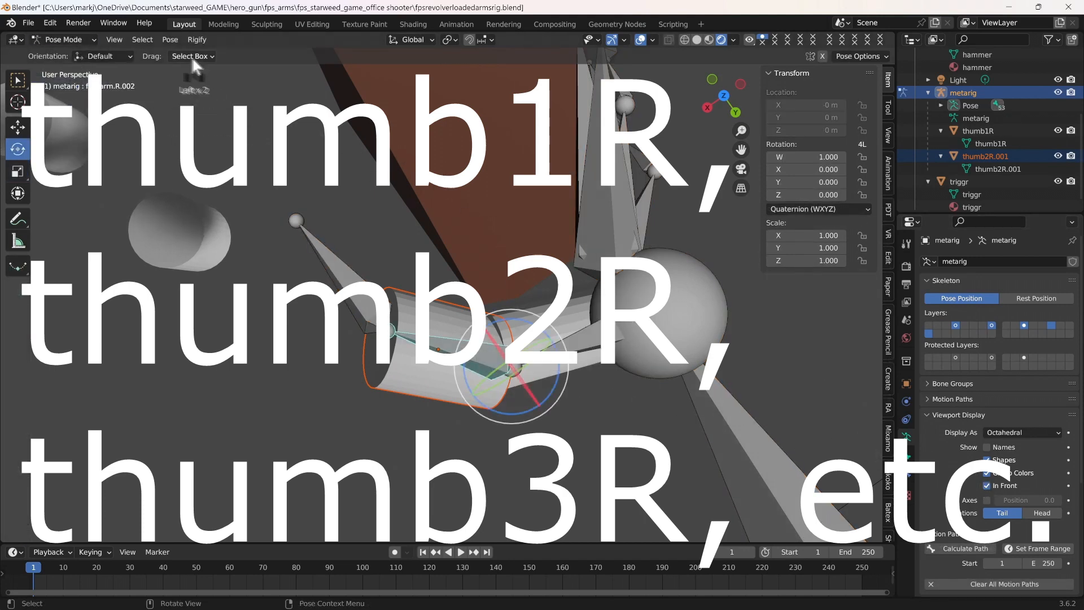
click(170, 39)
mouse_move(208, 230)
click(334, 309)
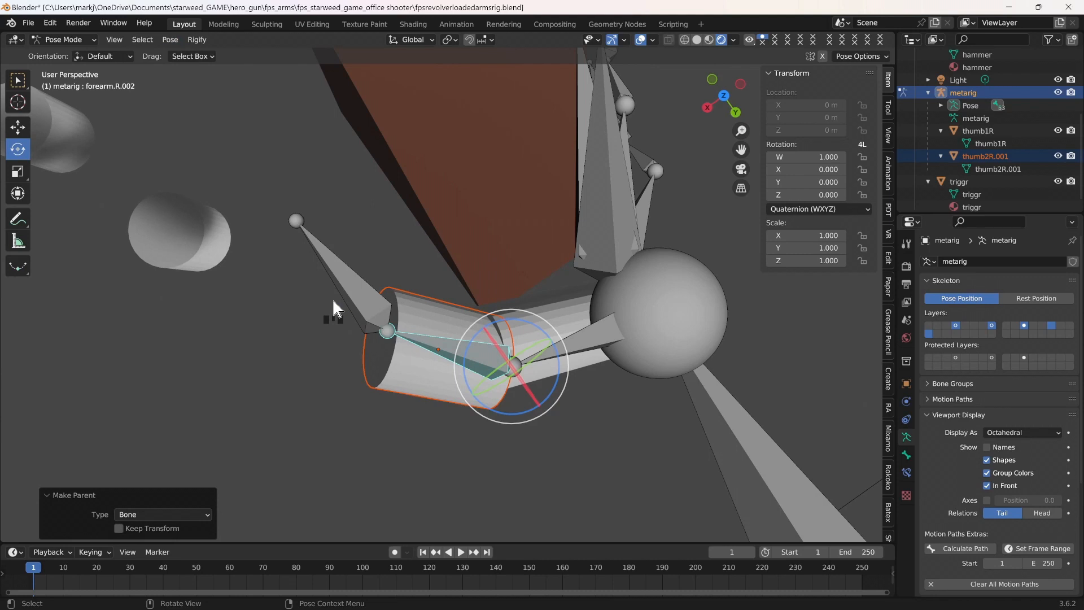
Turn off the metarig's In Front display, return to Object Mode and save the file.
click(987, 486)
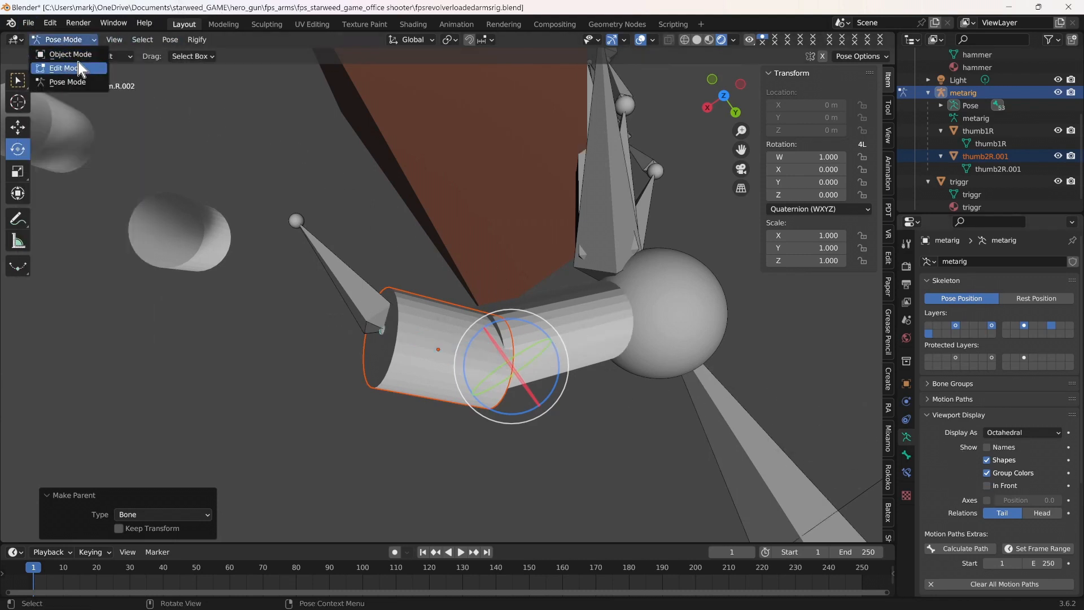
click(70, 54)
click(448, 456)
key(ctrl+s)
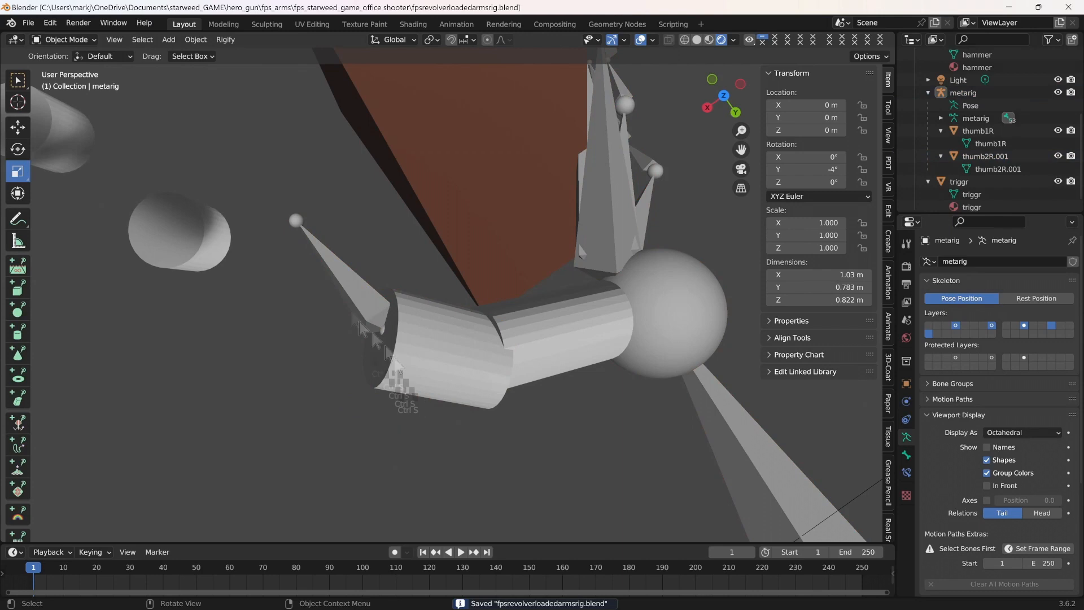
Put the metarig in Pose Mode with In Front on and test-rotate the thumb's middle and base bones.
click(64, 40)
click(87, 81)
click(987, 486)
drag(534, 324, 540, 321)
click(616, 334)
drag(664, 326, 529, 432)
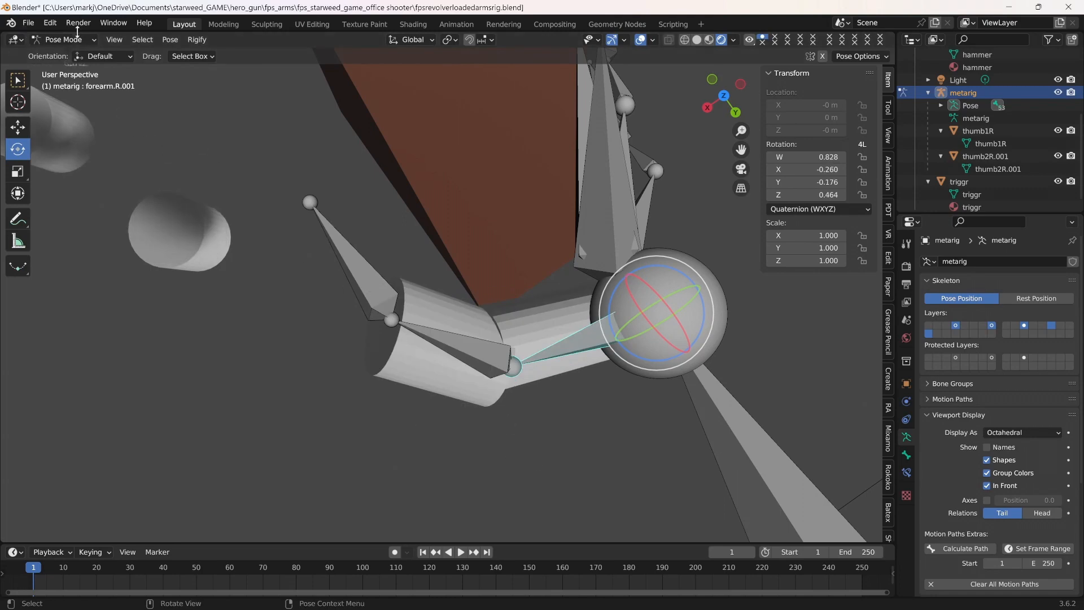
Return to Object Mode, save the file and turn off the metarig's In Front display.
key(ctrl+Tab)
key(ctrl+s)
click(369, 398)
click(986, 485)
Select the middle thumb cylinder thumb2R.001.
middle_drag(705, 502, 504, 429)
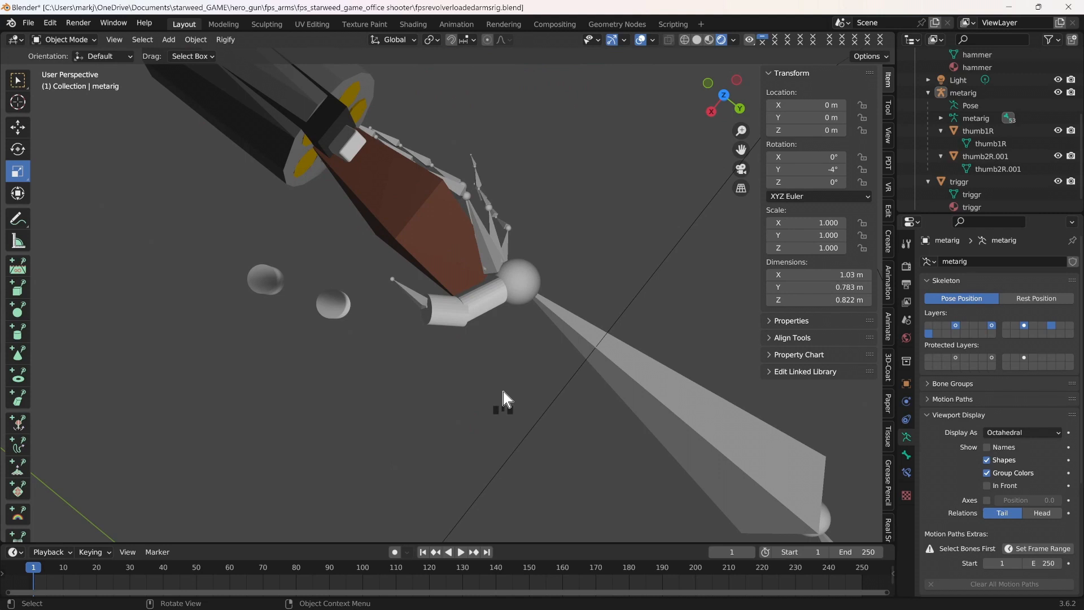
scroll(503, 392, up, 1)
scroll(503, 392, down, 1)
scroll(503, 392, up, 2)
click(477, 384)
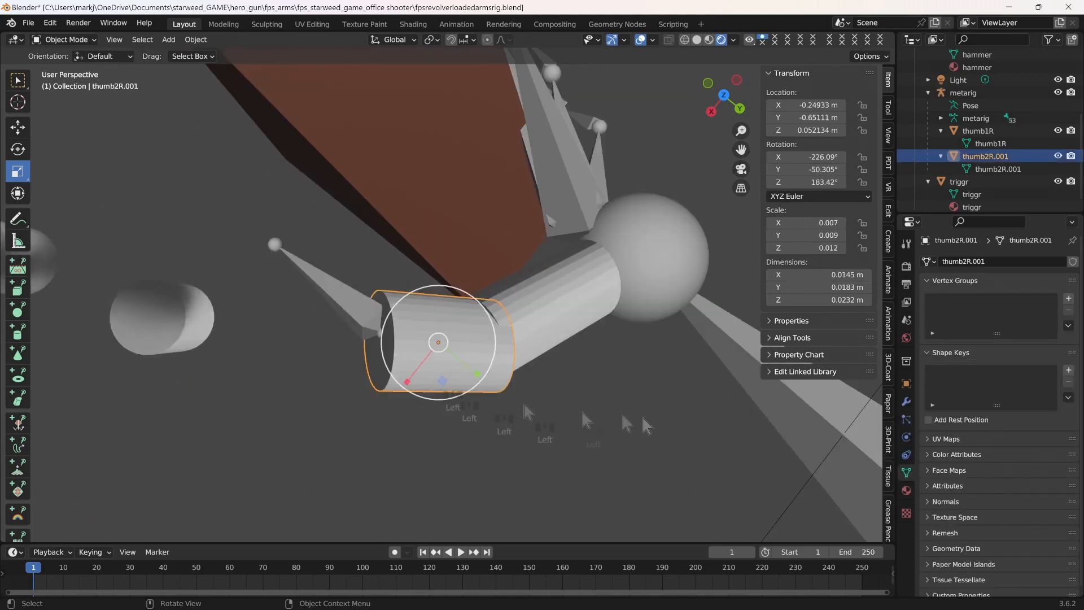
right_click(484, 379)
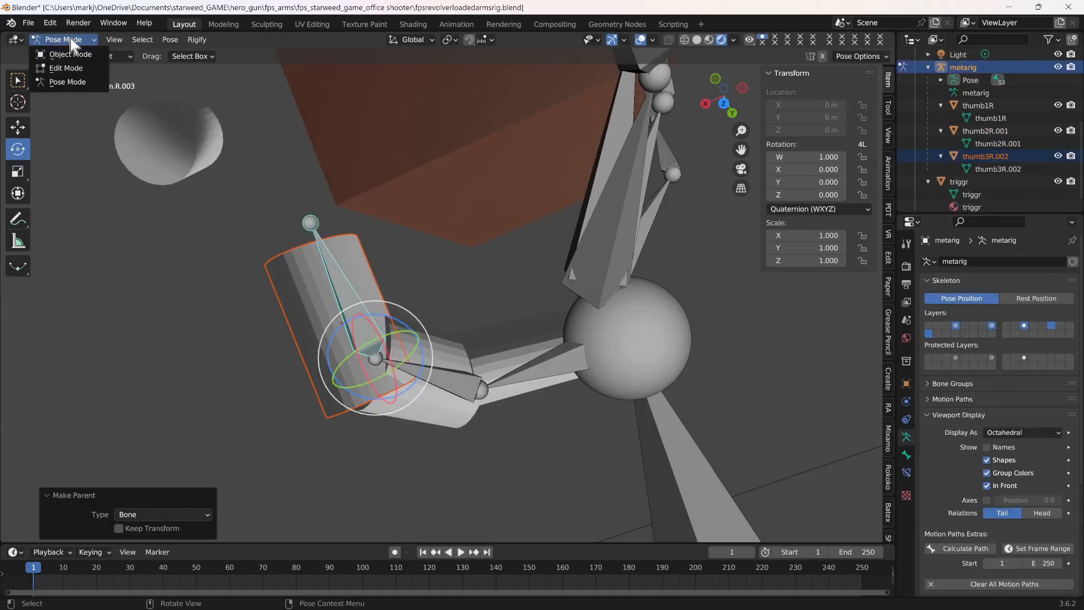
Switch the metarig to Object Mode and disable its In Front bone display.
click(224, 424)
middle_drag(224, 423, 228, 364)
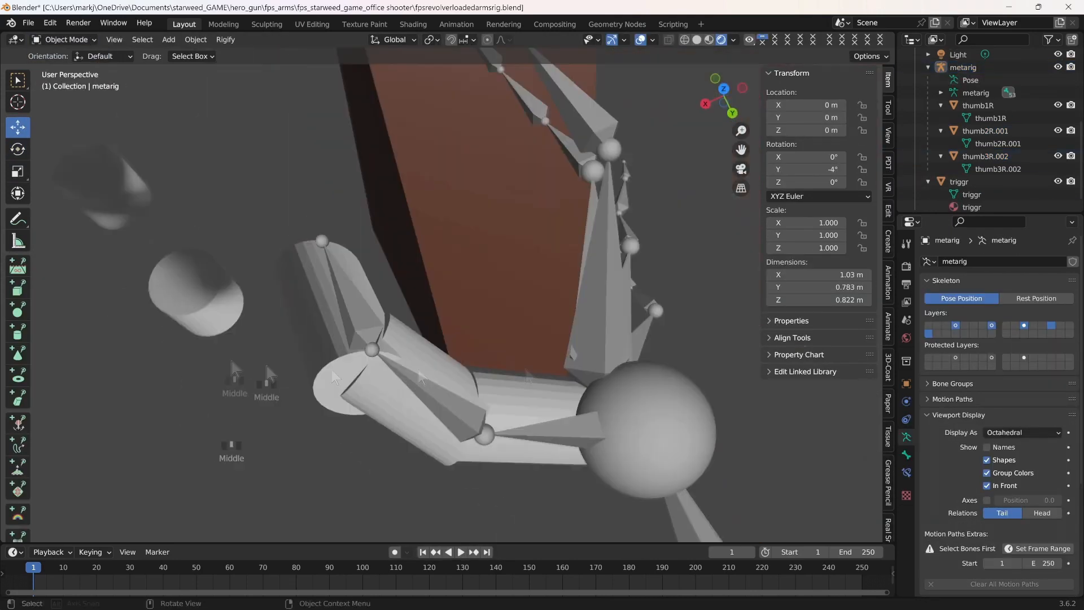
click(987, 486)
middle_drag(388, 582, 485, 579)
middle_drag(407, 497, 610, 329)
scroll(583, 292, down, 3)
middle_drag(581, 284, 607, 325)
Select the metarig, enter Pose Mode and test-rotate the thumb's base bone with its attached cylinders.
click(466, 198)
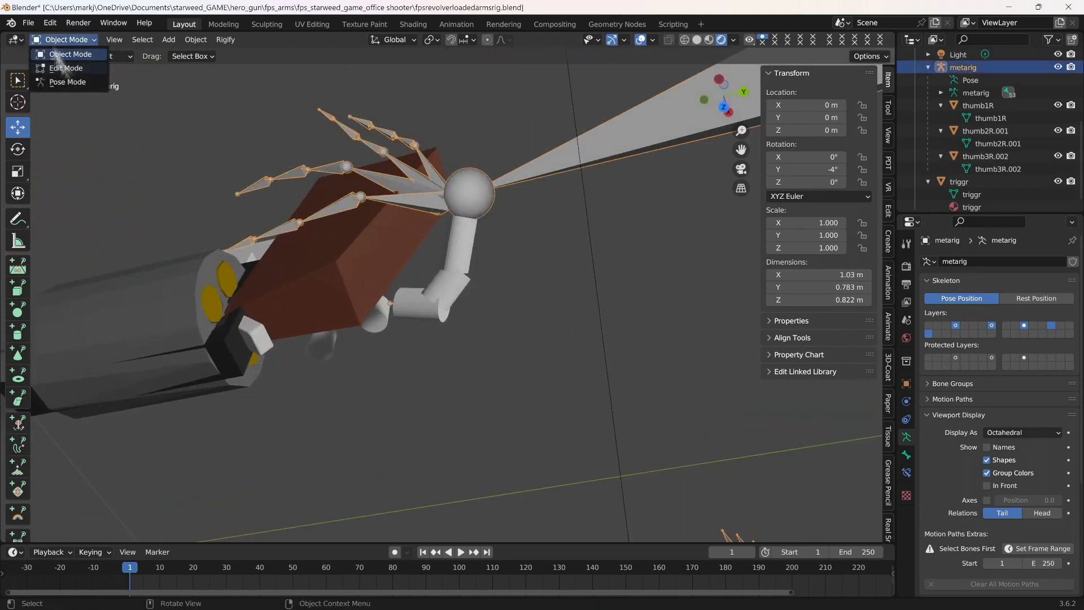
click(68, 82)
click(466, 219)
mouse_move(501, 225)
mouse_down()
mouse_move(491, 230)
mouse_move(515, 218)
mouse_up()
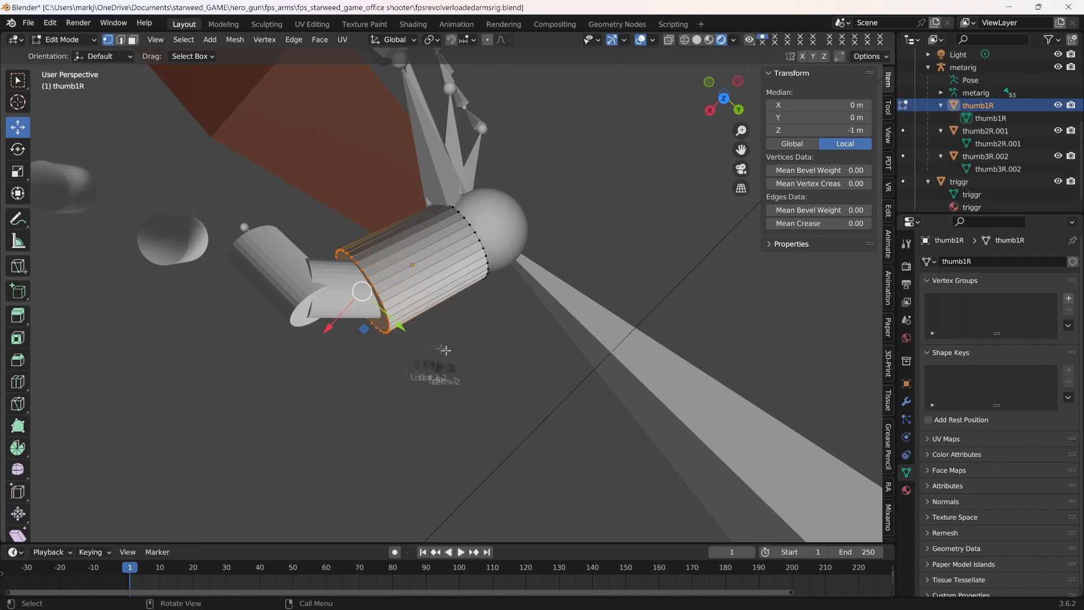
Shift the selected outer end ring of thumb1R slightly, return to Object Mode and save the file.
drag(414, 314, 405, 309)
scroll(523, 332, up, 1)
scroll(529, 340, down, 1)
click(65, 41)
click(67, 54)
click(669, 222)
key(ctrl+s)
Examine how the thumb cylinders sit against the revolver grip from several angles.
click(612, 180)
scroll(627, 236, down, 4)
middle_drag(628, 236, 631, 212)
scroll(675, 256, up, 3)
middle_drag(675, 257, 589, 391)
scroll(661, 250, down, 5)
click(741, 169)
scroll(589, 392, up, 3)
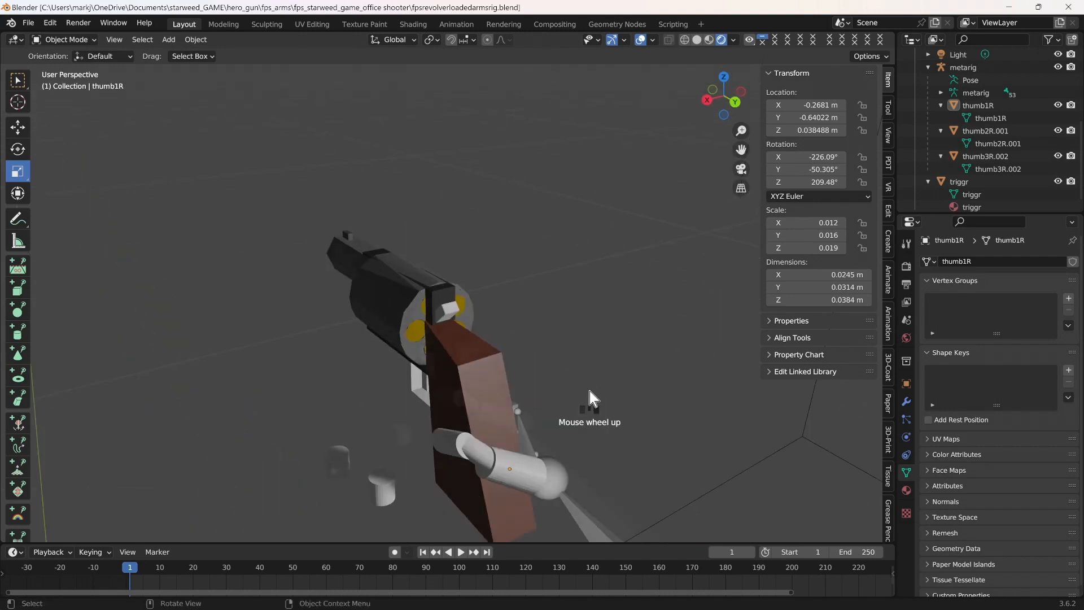
Scale the middle thumb cylinder thumb2R.001 up to about 0.0195 × 0.0229 × 0.0295 m and save the file.
click(493, 454)
drag(432, 461, 398, 480)
key(ctrl+s)
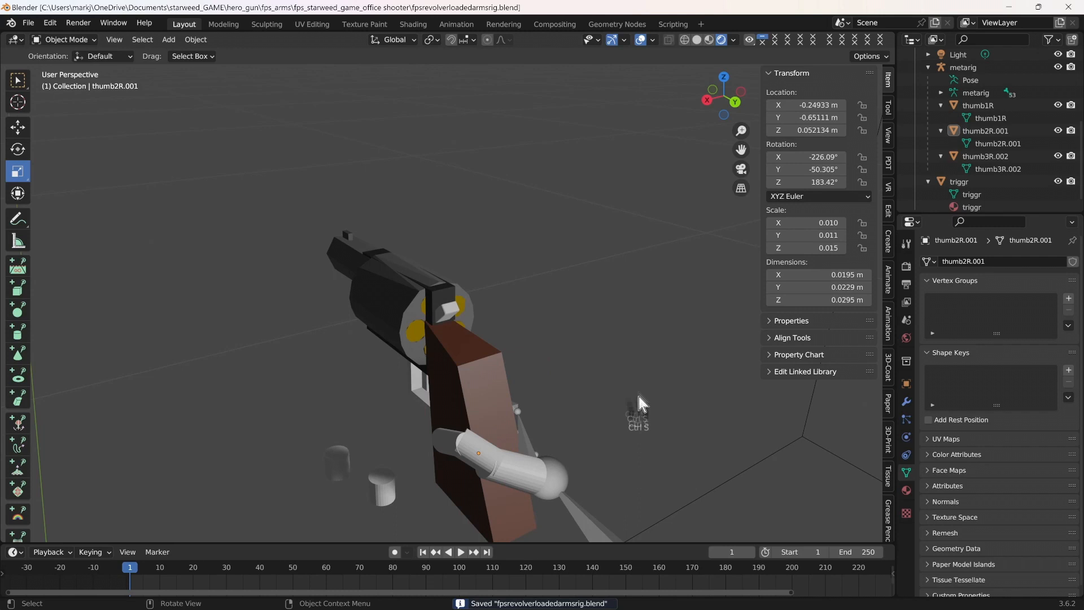
Slightly adjust the size of the thumb cylinder beside the revolver grip and save the file.
scroll(523, 358, down, 5)
middle_drag(523, 358, 573, 398)
scroll(570, 394, up, 9)
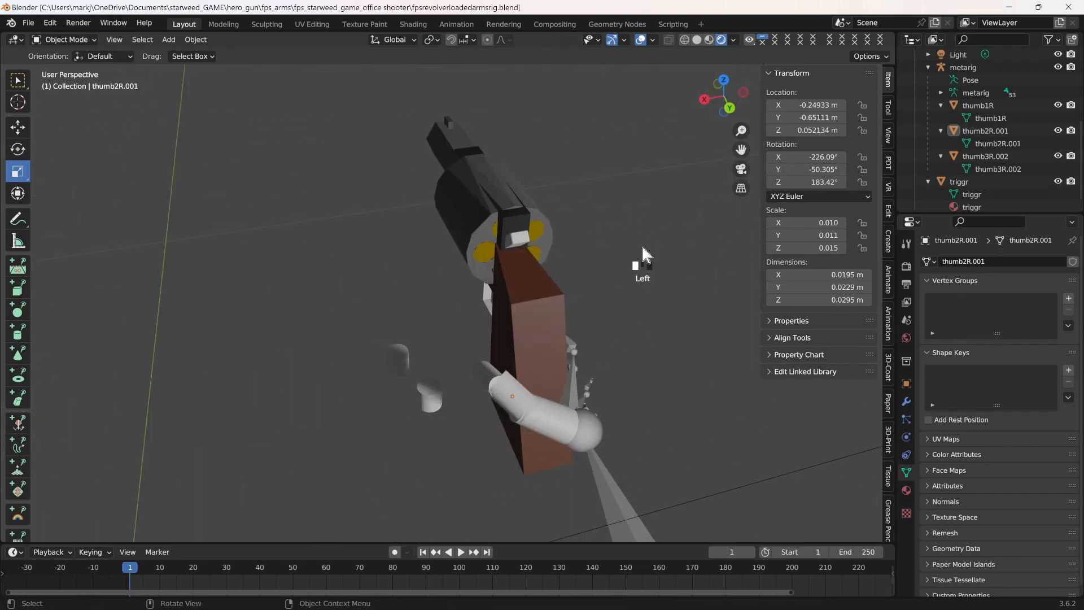
click(525, 424)
drag(476, 446, 467, 448)
middle_drag(638, 443, 647, 334)
scroll(664, 359, down, 2)
click(640, 347)
drag(740, 148, 619, 87)
click(321, 324)
key(ctrl+s)
Move the spare cylinder Cylinder.001 along X to the finger side of the revolver.
click(258, 281)
click(18, 127)
drag(281, 323, 504, 290)
Move the other spare cylinder, Cylinder.002, about -0.187 m along X to the finger side and save the file.
click(310, 270)
drag(253, 281, 479, 252)
middle_drag(653, 324, 641, 367)
key(ctrl+s)
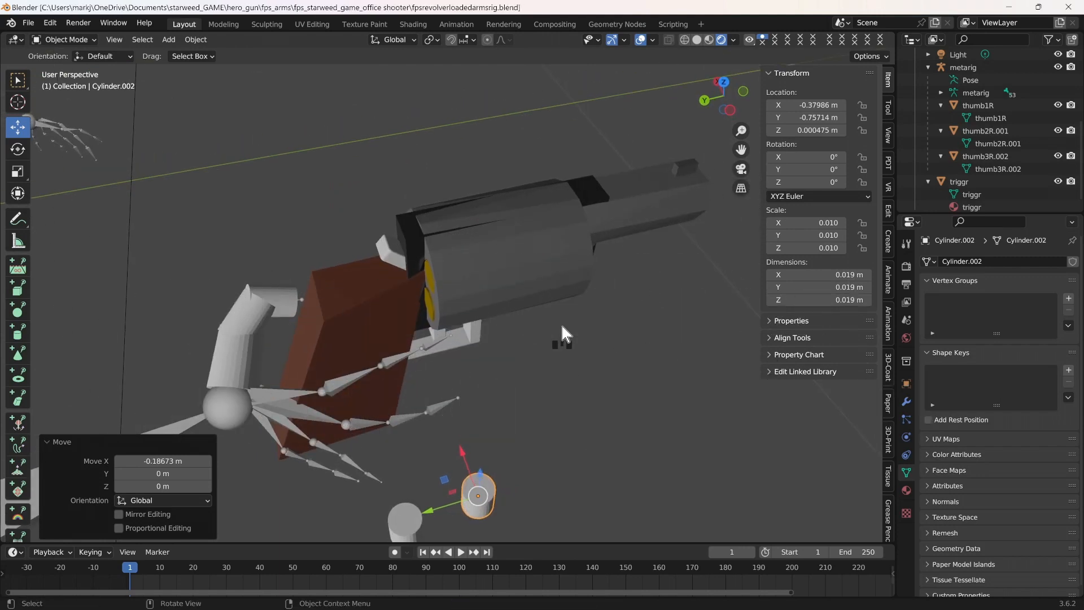